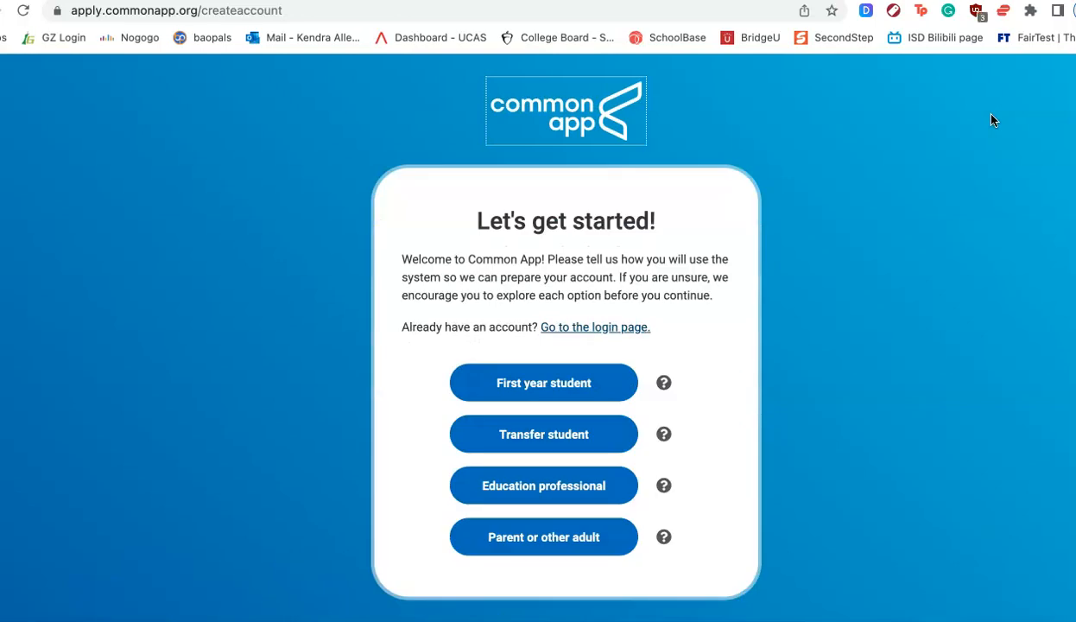
- Start creating a first-year student account and look through the account creation form's required fields
left_click(437, 298)
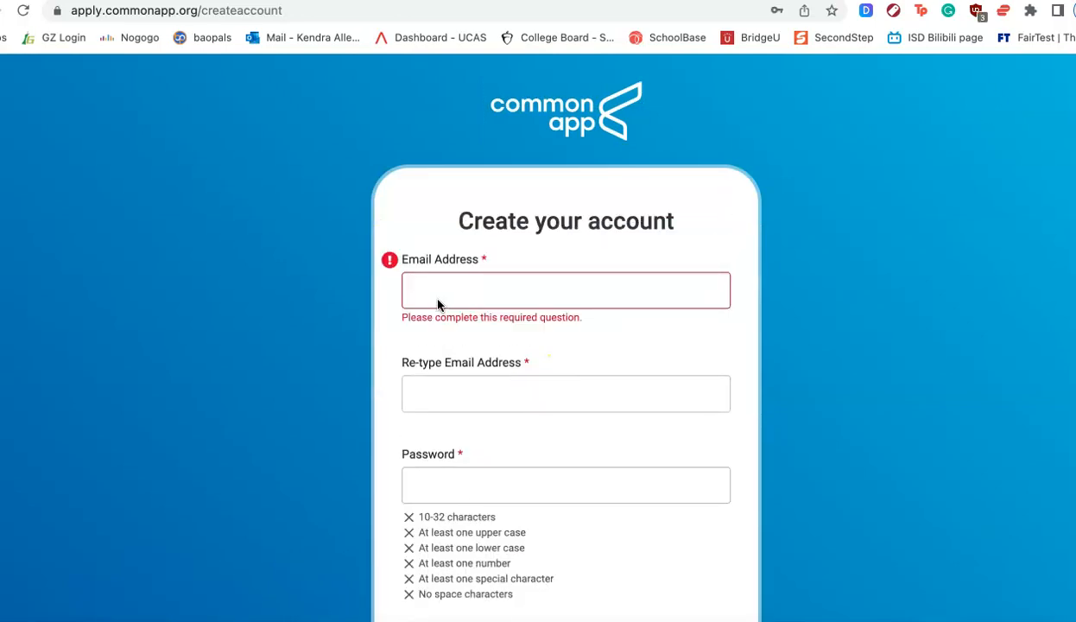
scroll(440, 302, "down", 3)
left_click(443, 299)
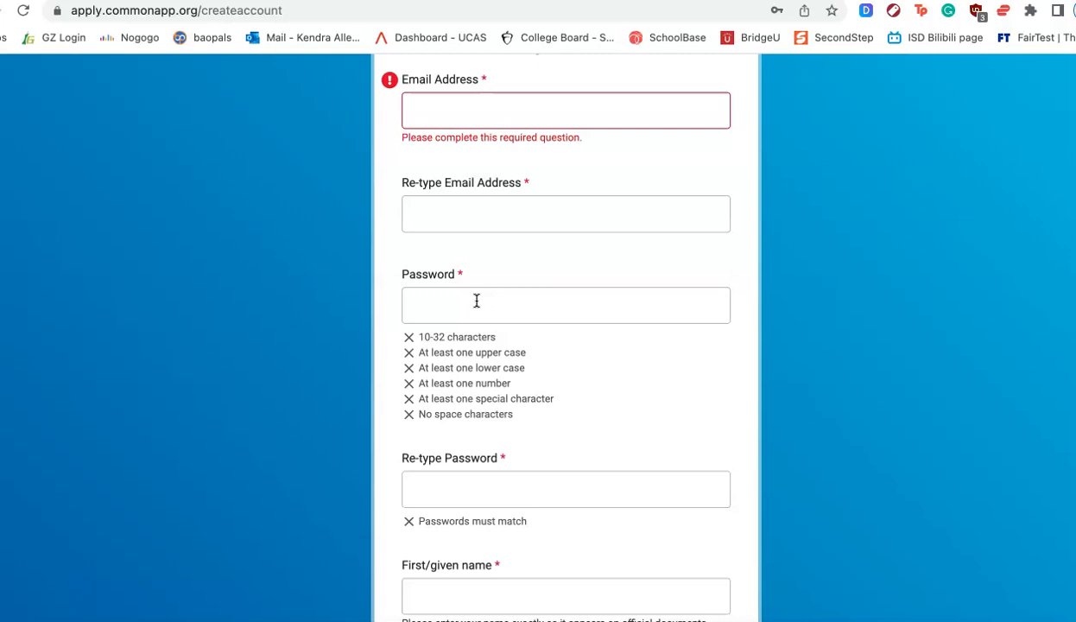
scroll(476, 299, "down", 3)
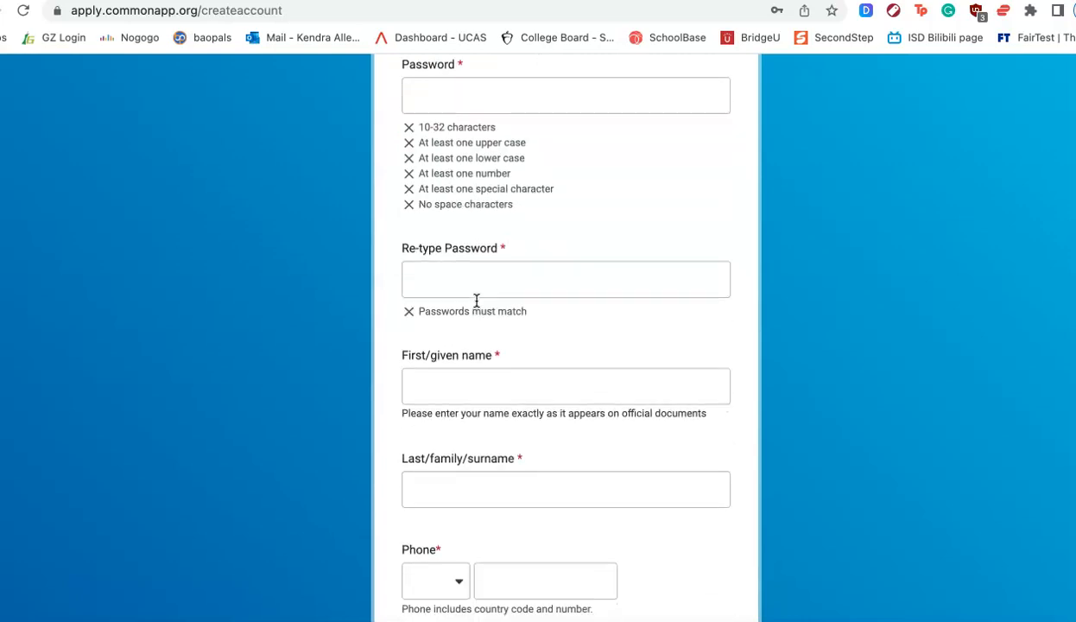
scroll(476, 300, "down", 3)
left_click(442, 183)
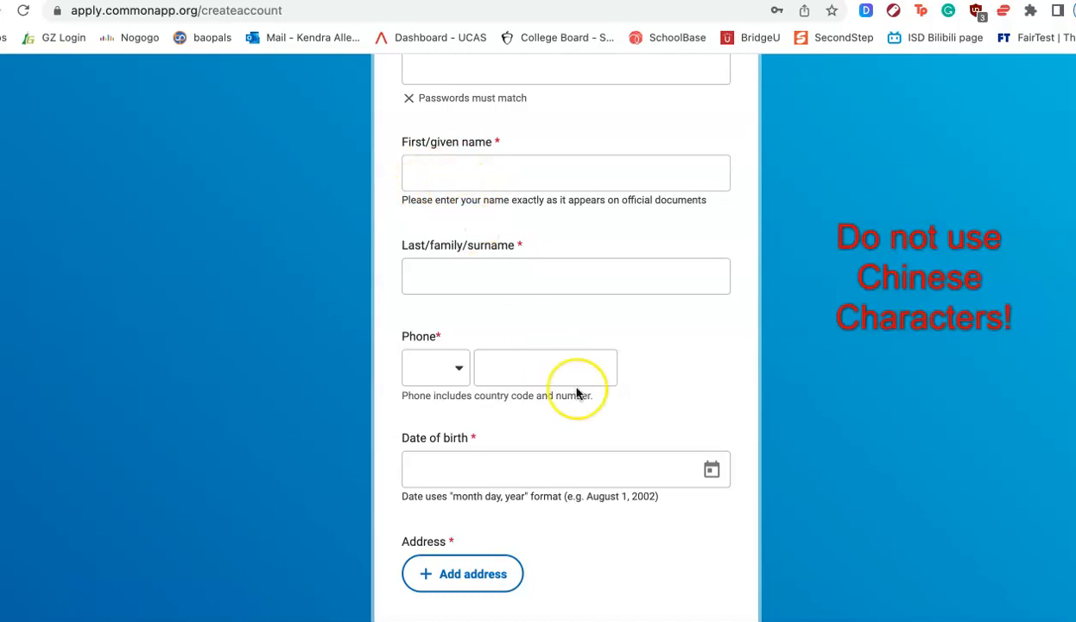
scroll(577, 393, "down", 2)
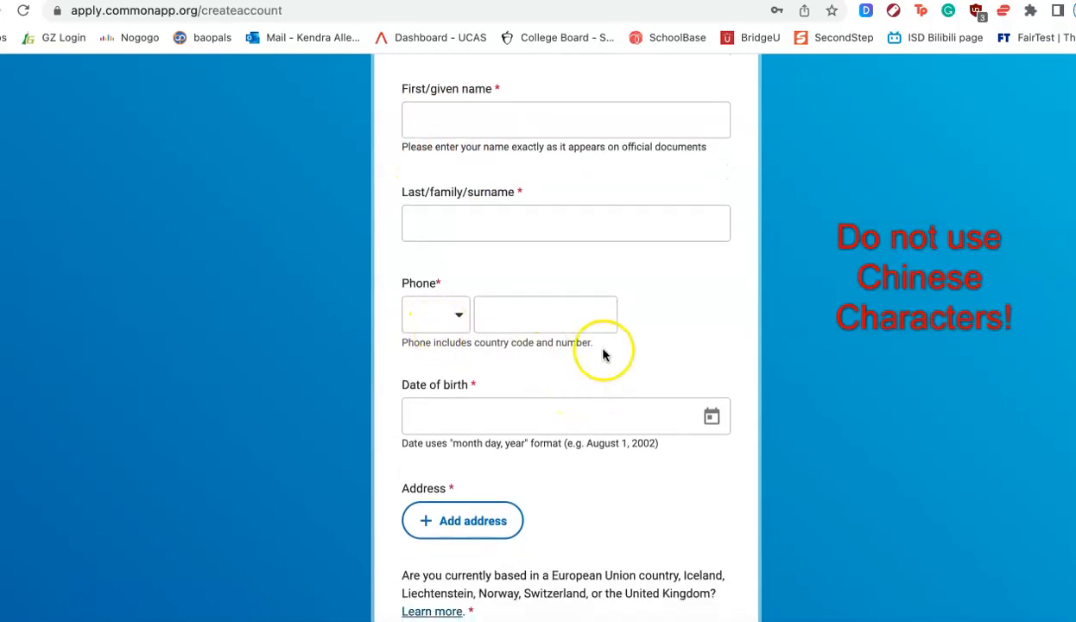
scroll(618, 304, "down", 3)
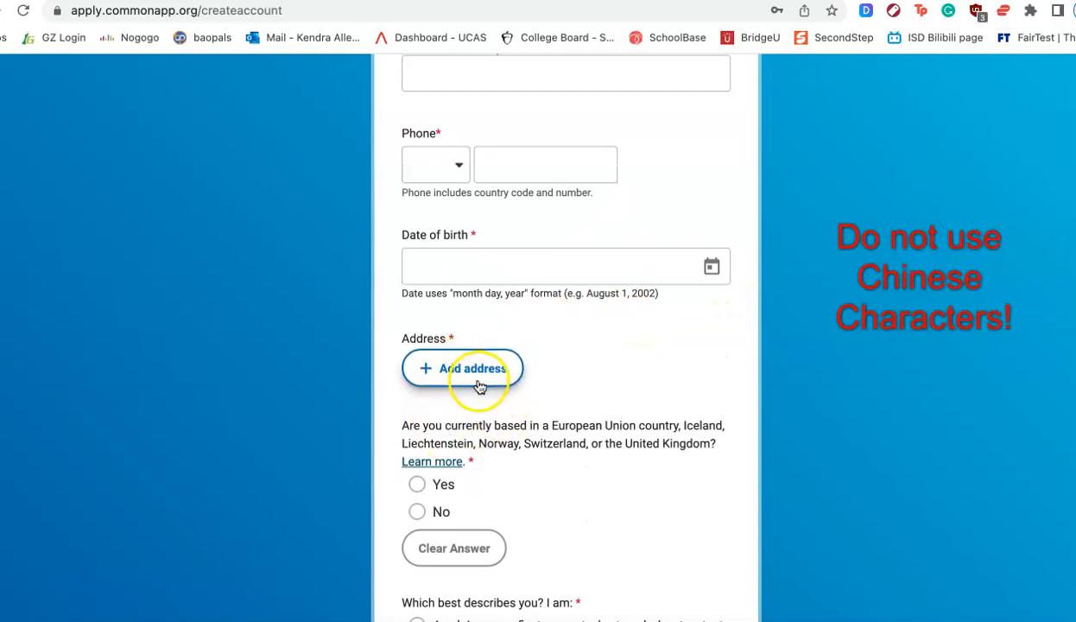
scroll(399, 445, "down", 1)
scroll(399, 443, "down", 3)
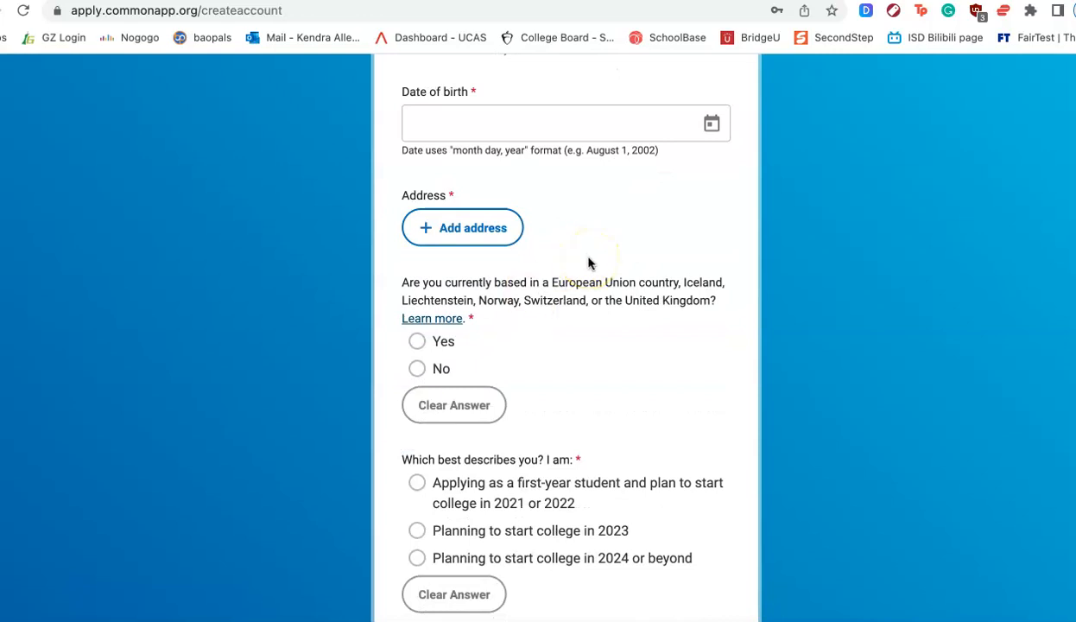
scroll(588, 264, "down", 3)
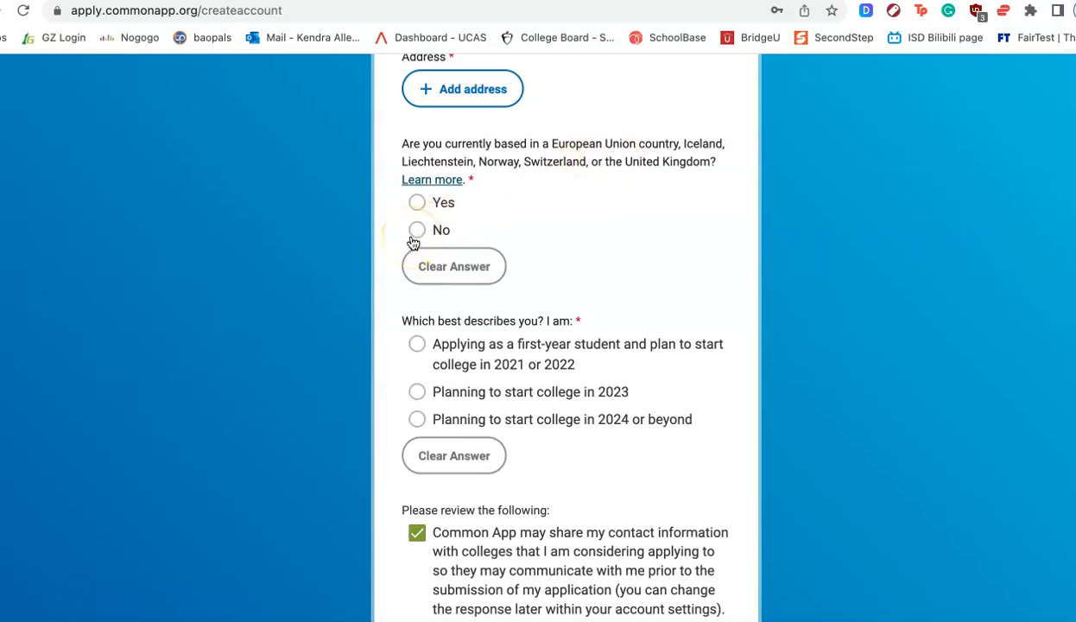
- Review the start-date and consent options at the end of the form and try creating the account
scroll(413, 245, "down", 1)
scroll(414, 244, "down", 3)
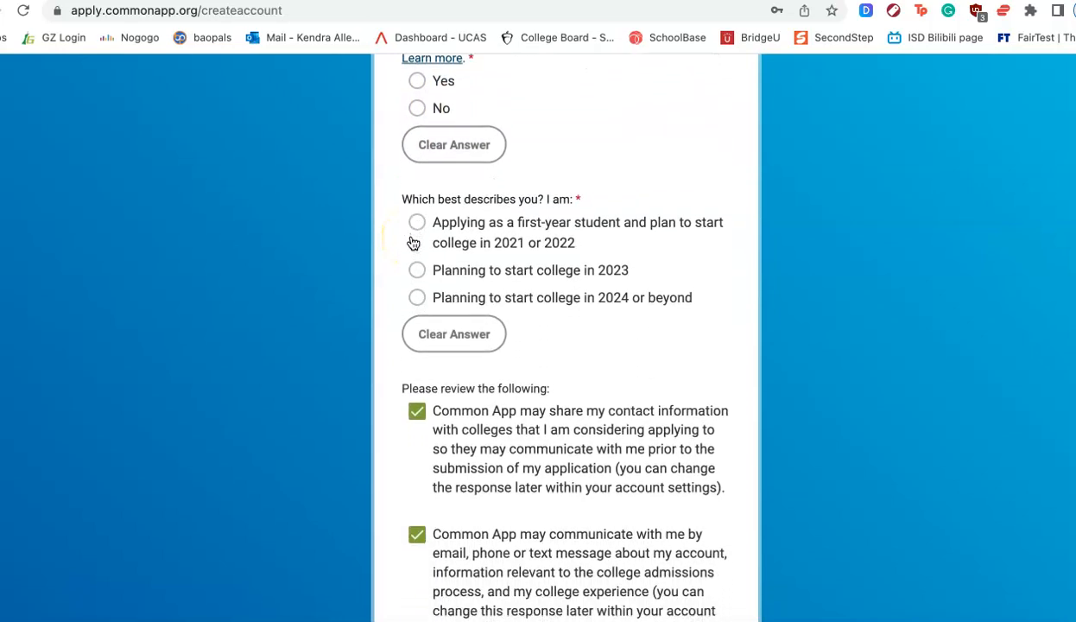
scroll(414, 245, "down", 1)
left_click(414, 245)
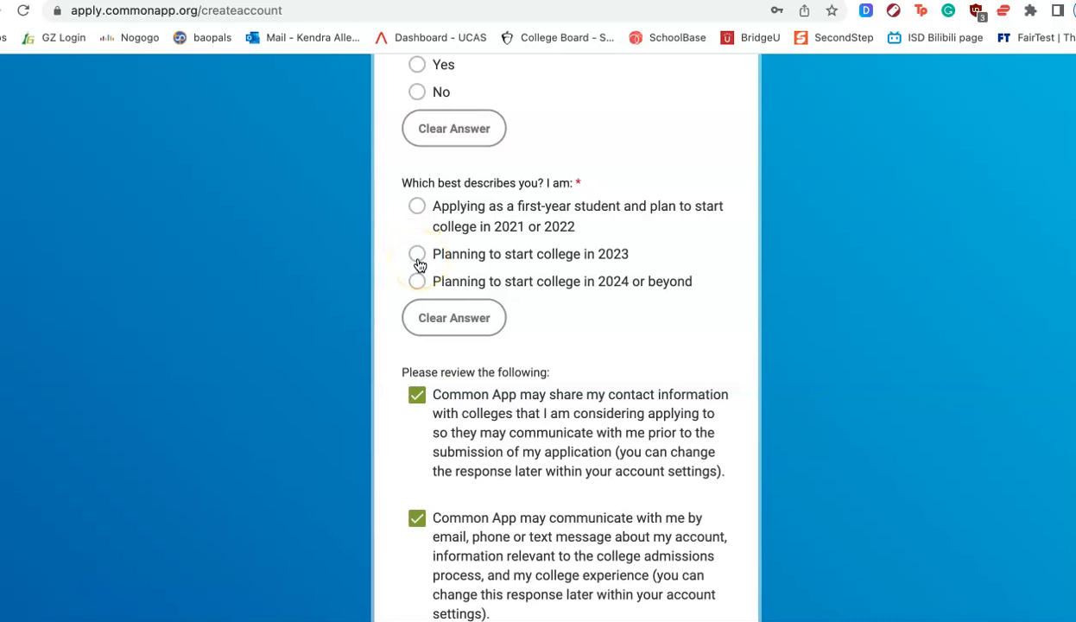
scroll(794, 324, "down", 5)
scroll(795, 323, "up", 8)
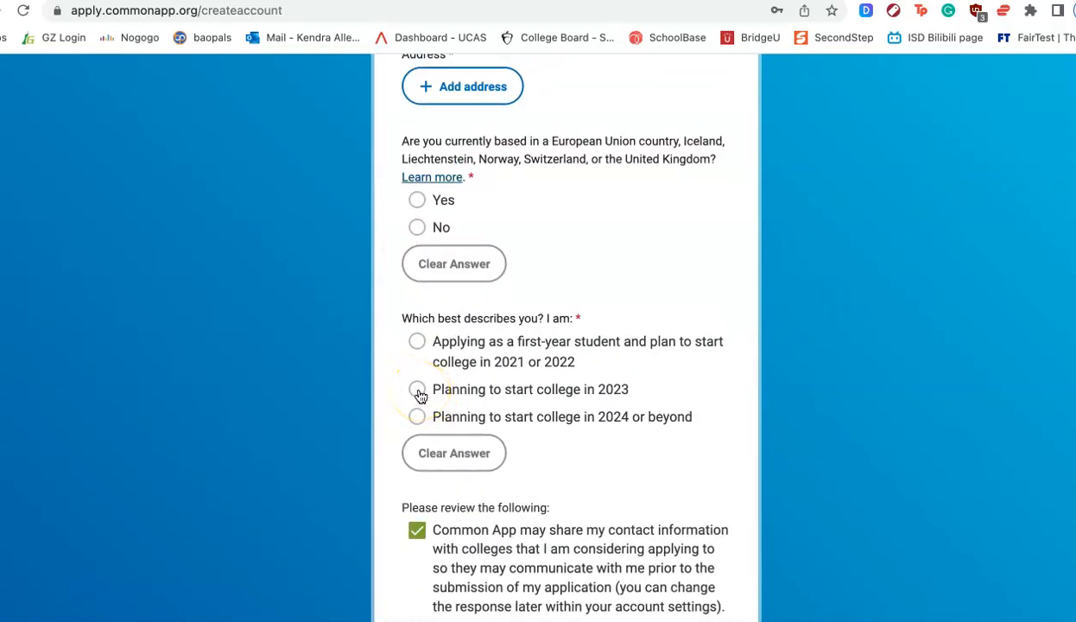
scroll(420, 396, "down", 3)
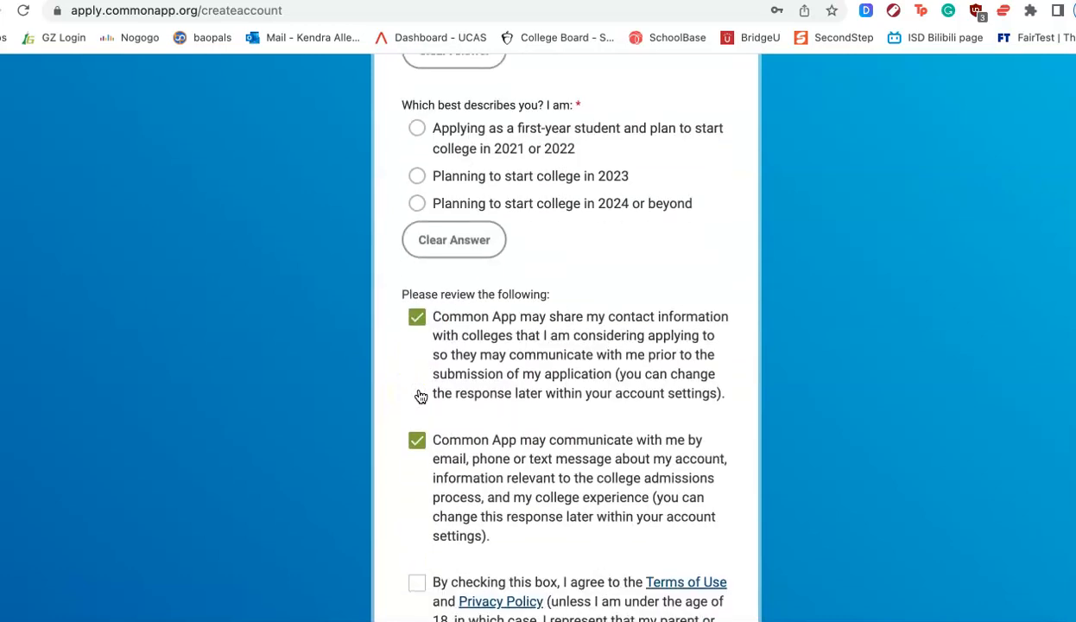
scroll(421, 396, "down", 2)
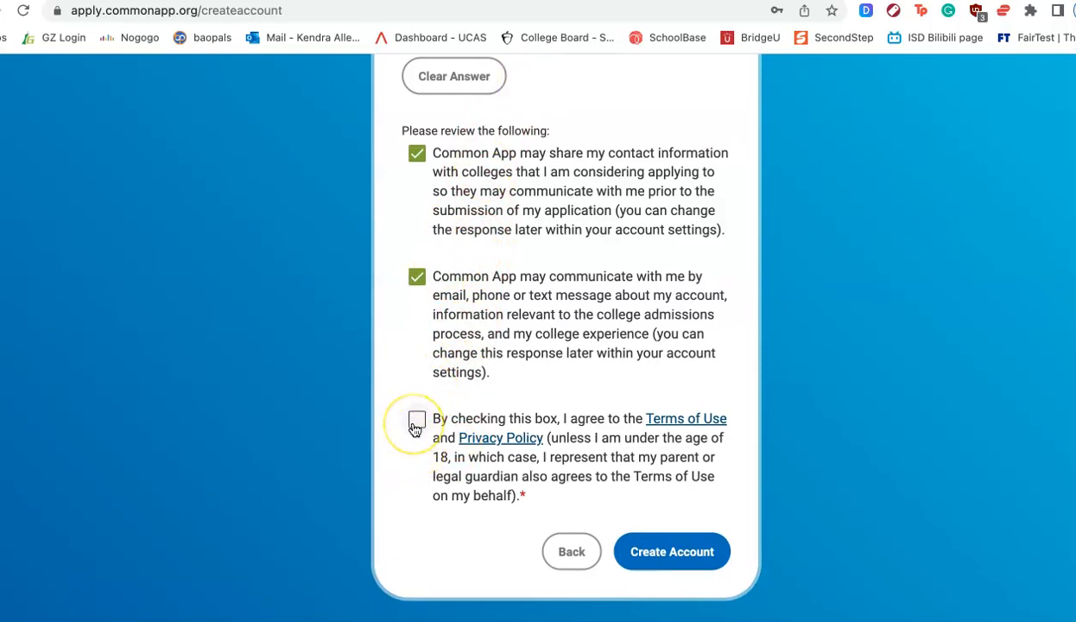
left_click(674, 550)
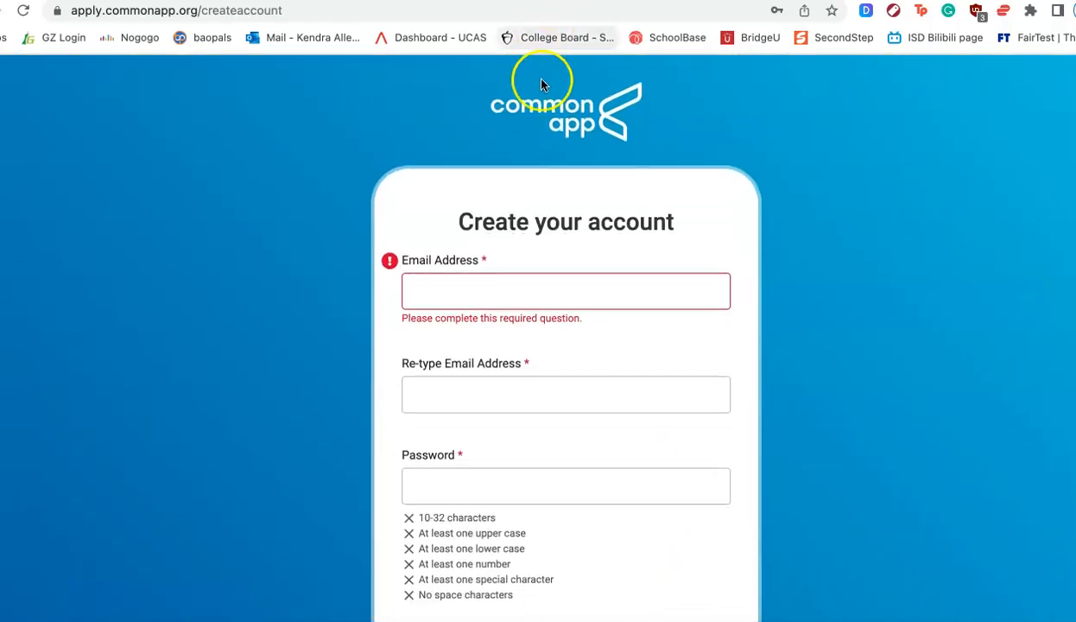
- Return to the Common App home page and sign in to the existing first-year student account
left_click(580, 123)
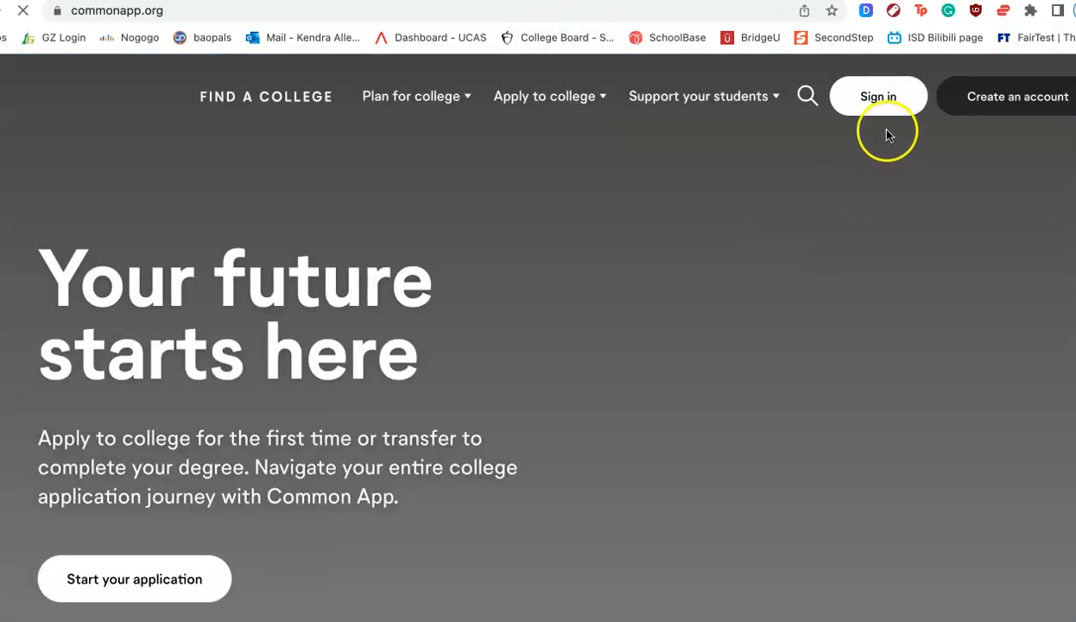
left_click(871, 105)
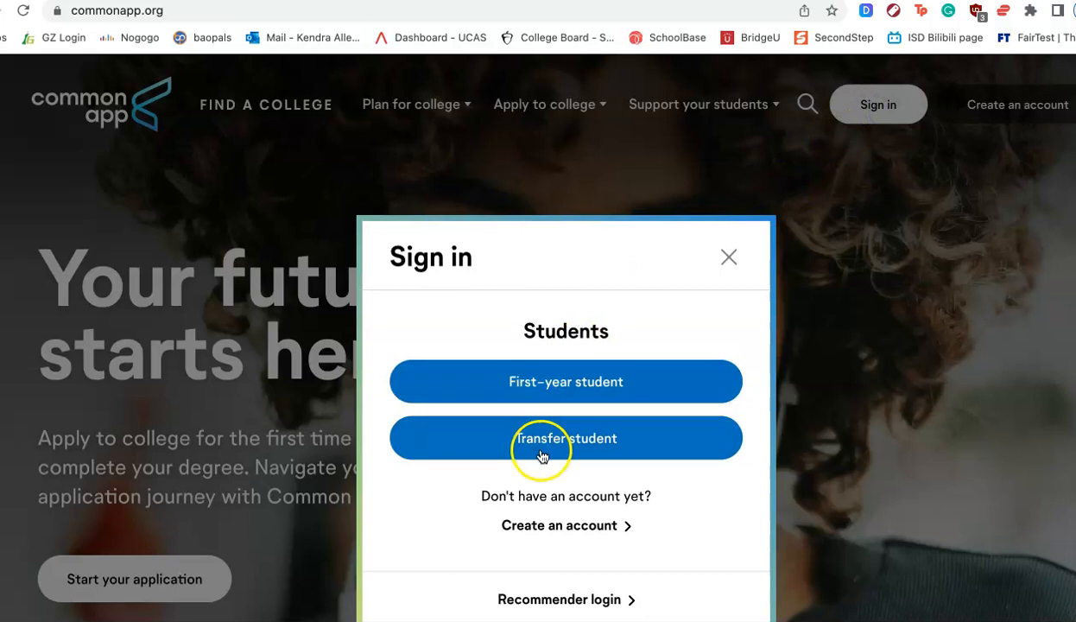
scroll(549, 471, "down", 1)
left_click(560, 348)
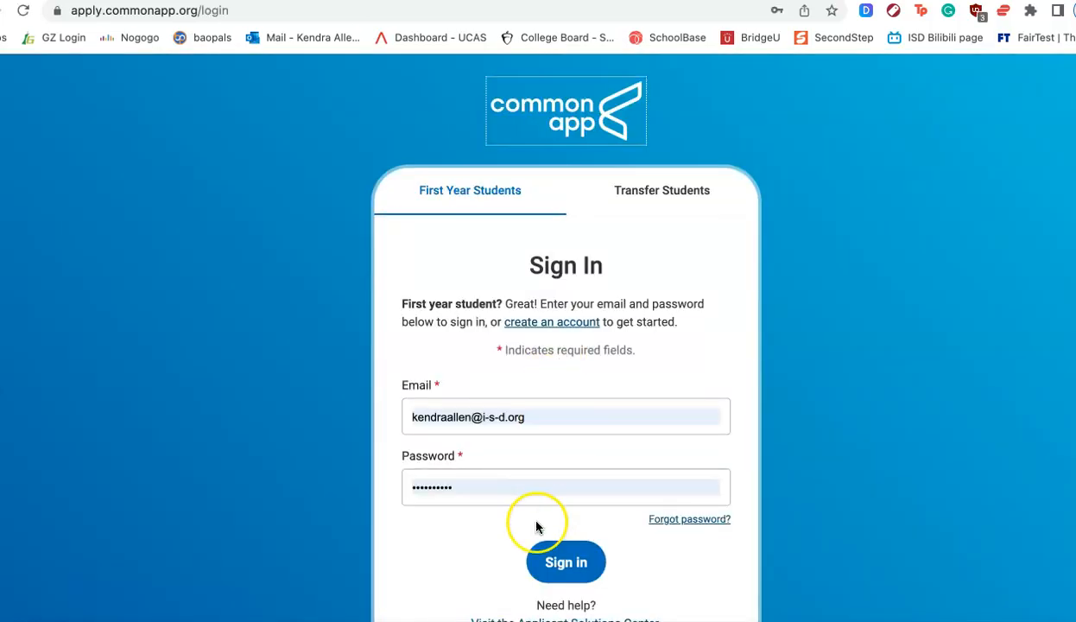
left_click(565, 562)
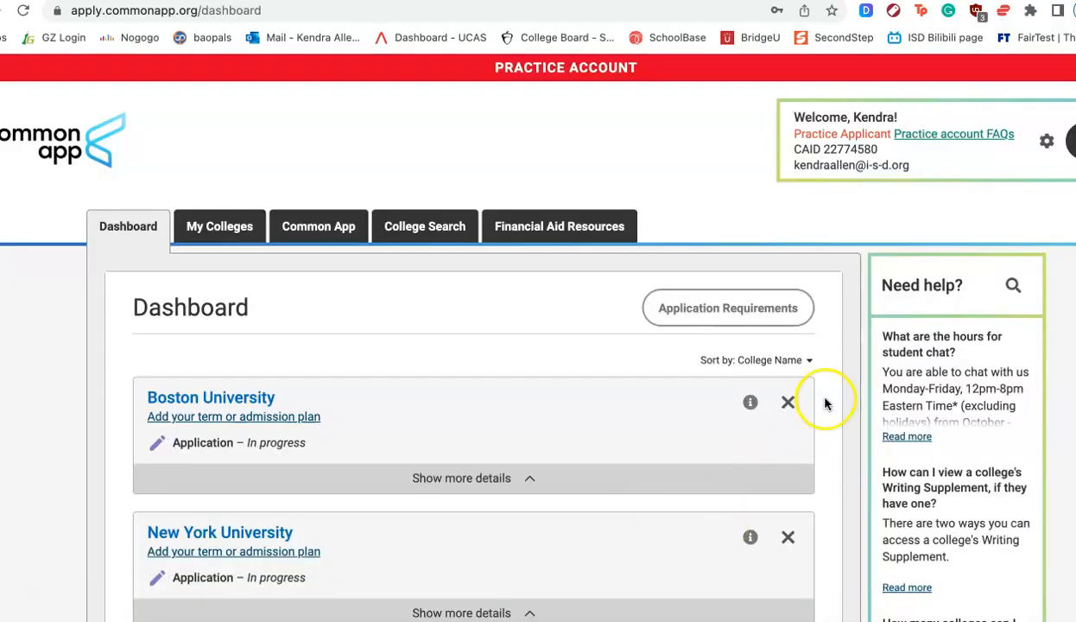
- Remove Boston University, Northeastern University and New York University from the dashboard
left_click(782, 401)
left_click(664, 404)
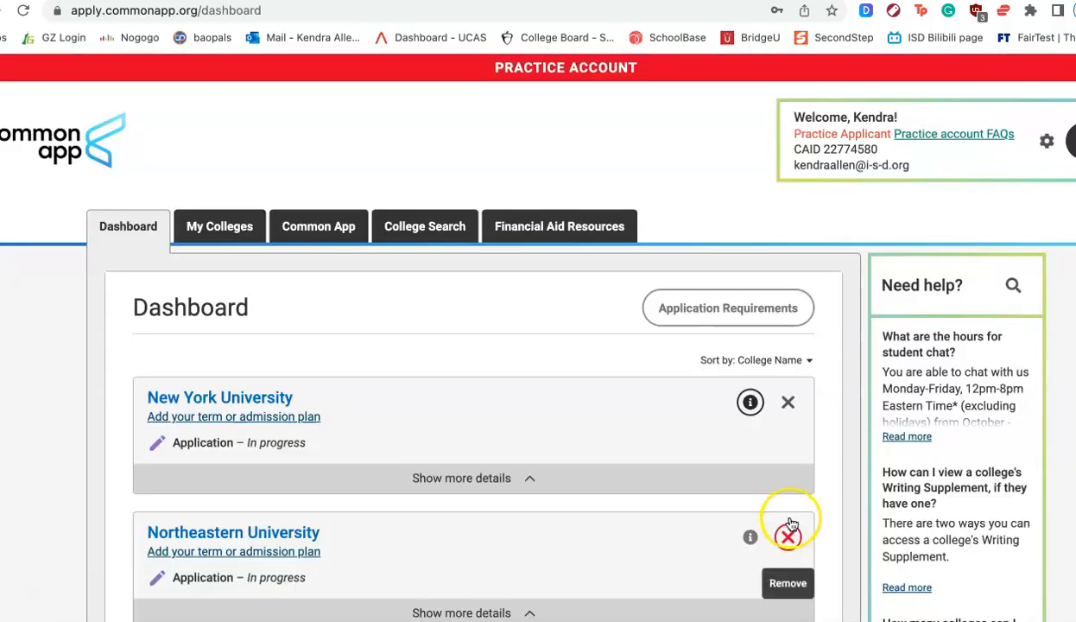
left_click(783, 539)
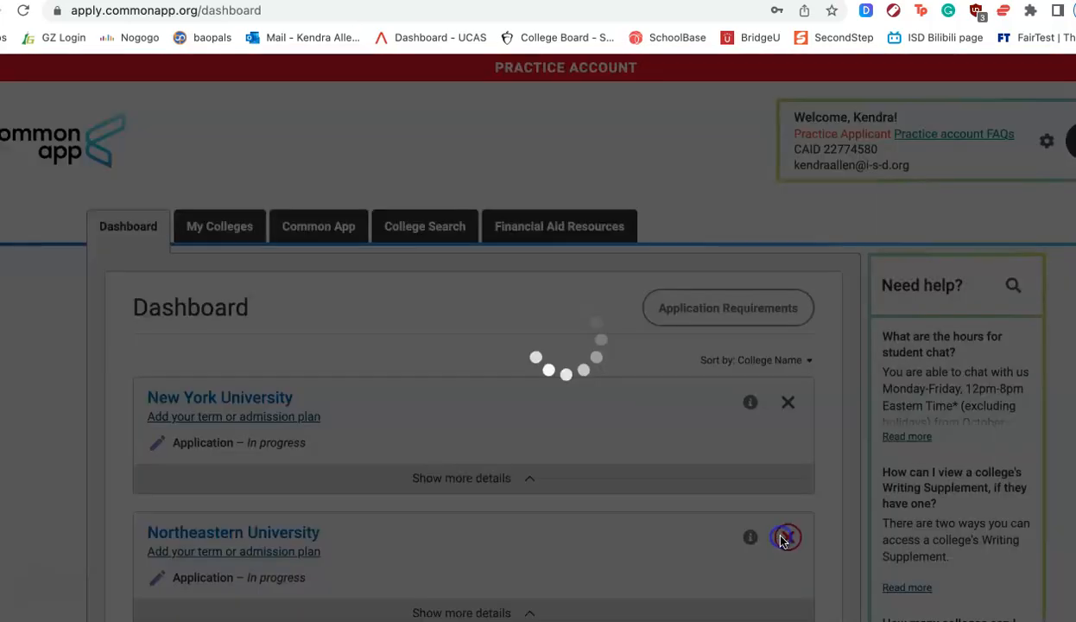
left_click(664, 404)
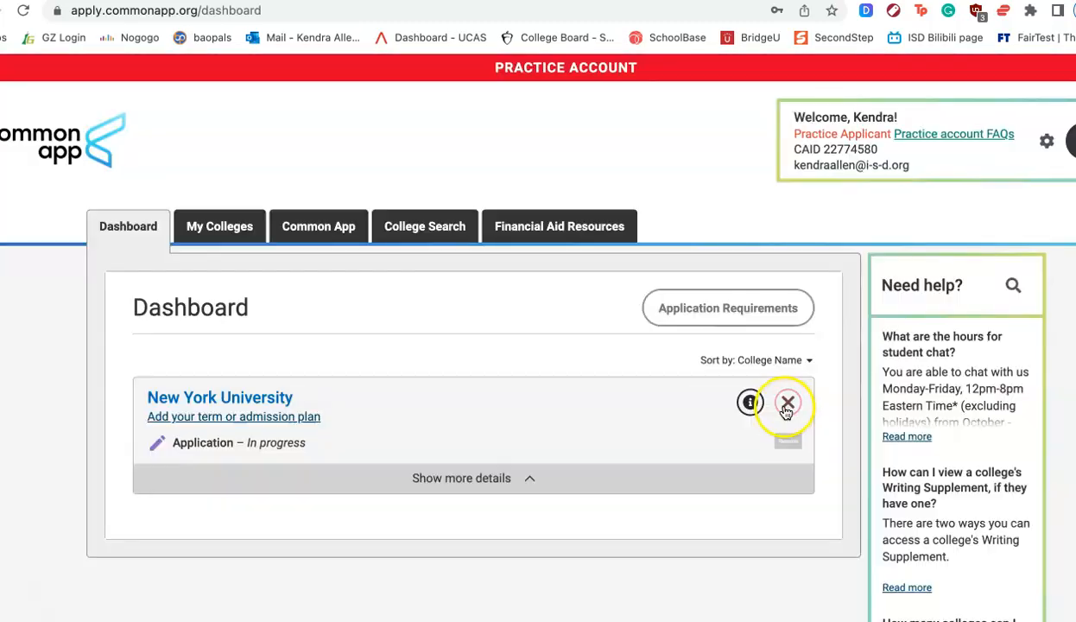
left_click(787, 402)
left_click(667, 405)
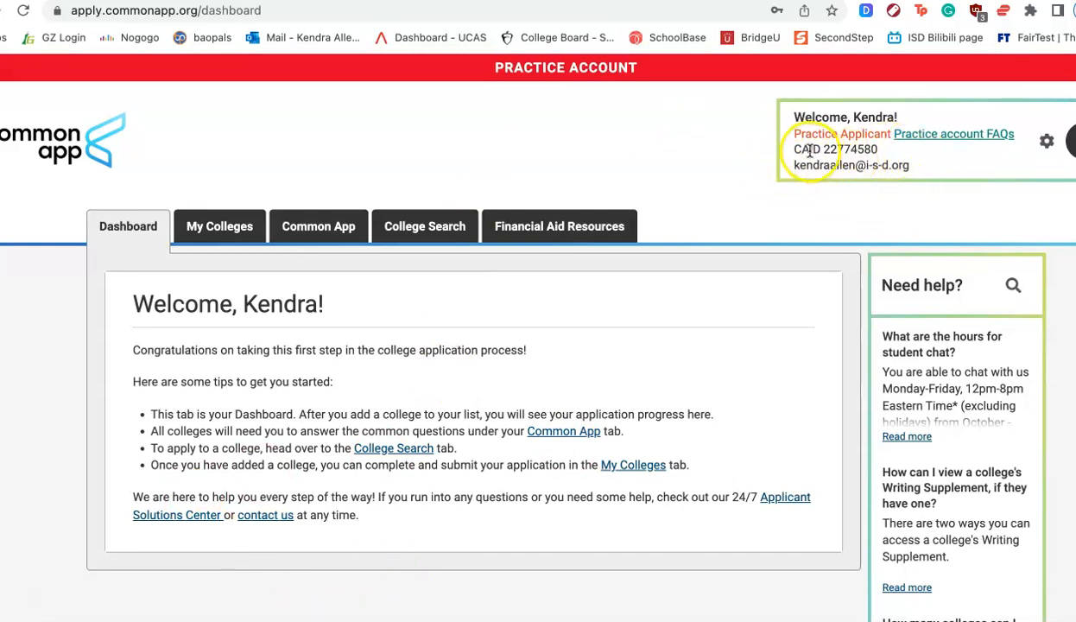
- Highlight the CAID number shown in the account summary
left_click_drag(877, 149, 821, 147)
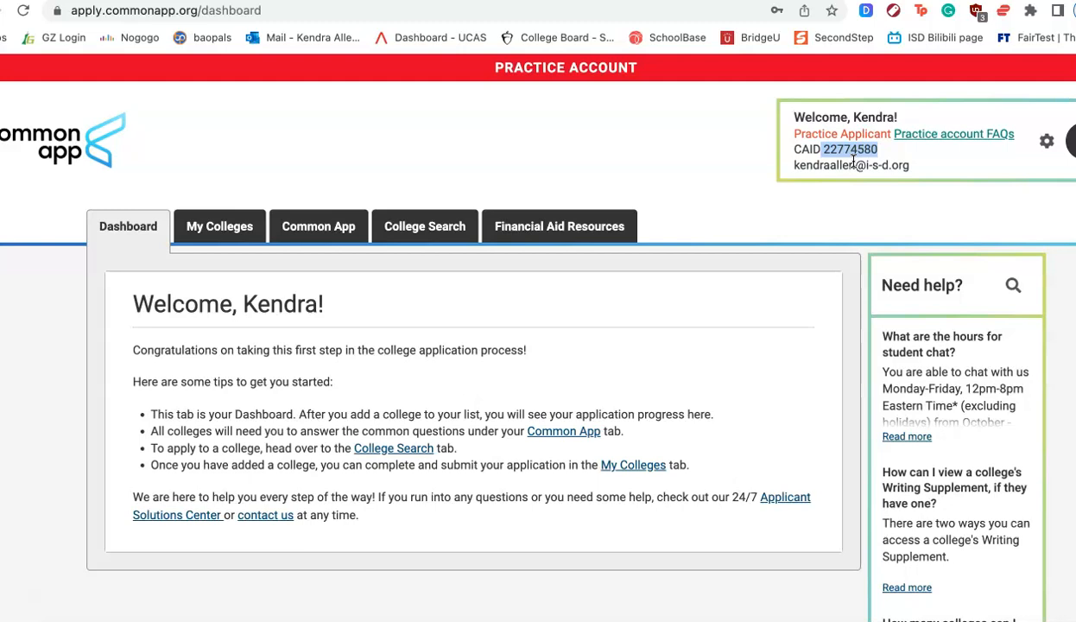
left_click_drag(832, 151, 868, 153)
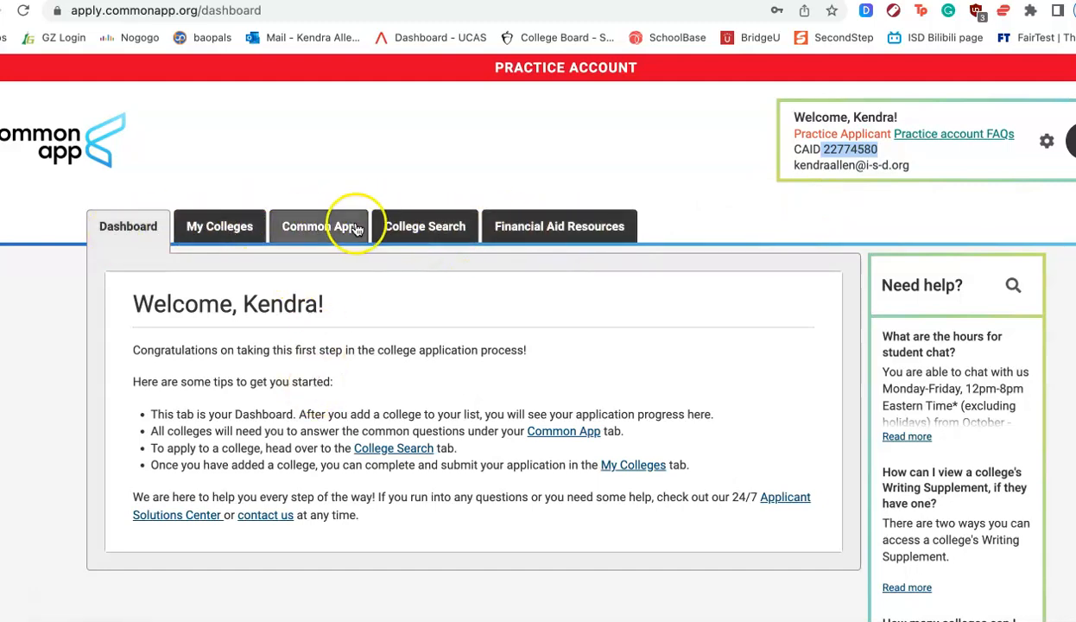
- Open the Common App section and review the Personal Information fields of the Profile page
left_click(322, 232)
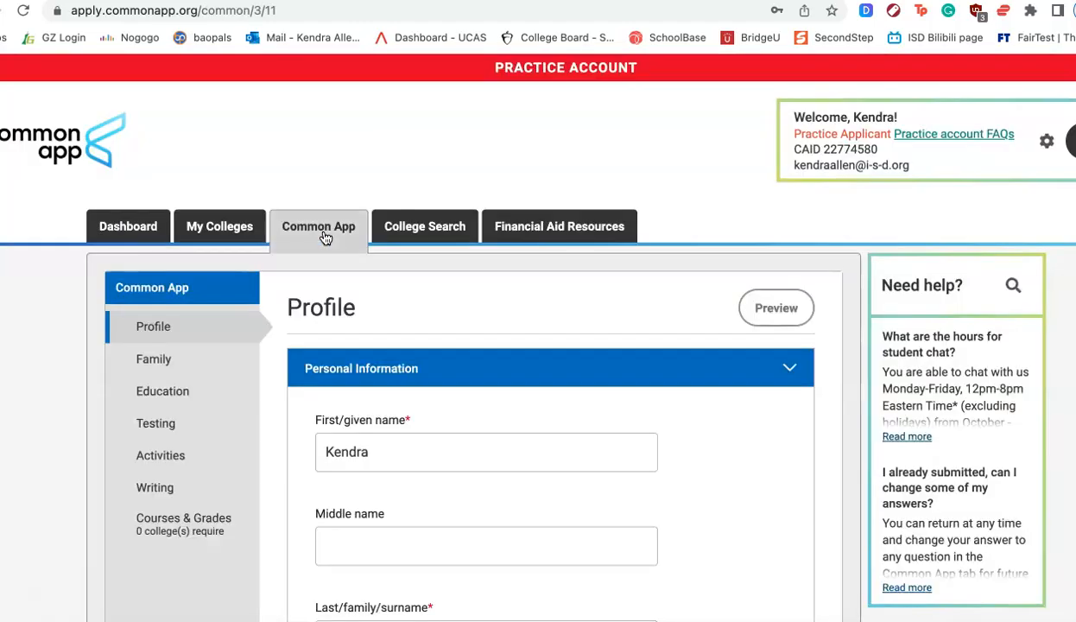
scroll(499, 423, "down", 5)
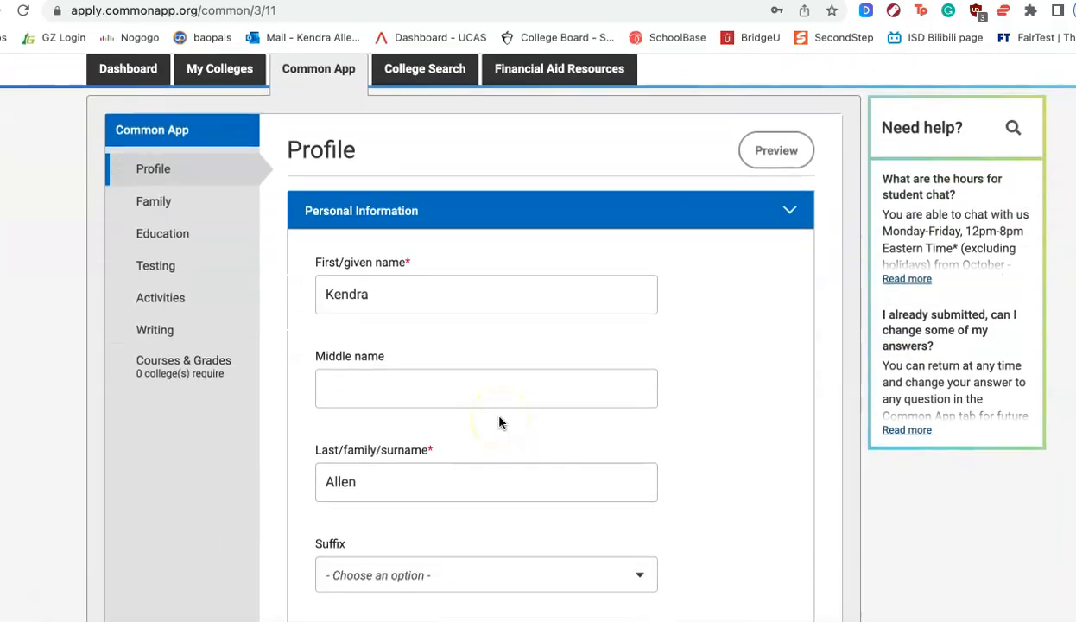
scroll(500, 422, "down", 2)
scroll(499, 422, "down", 2)
scroll(483, 389, "up", 3)
left_click(446, 288)
scroll(447, 288, "down", 1)
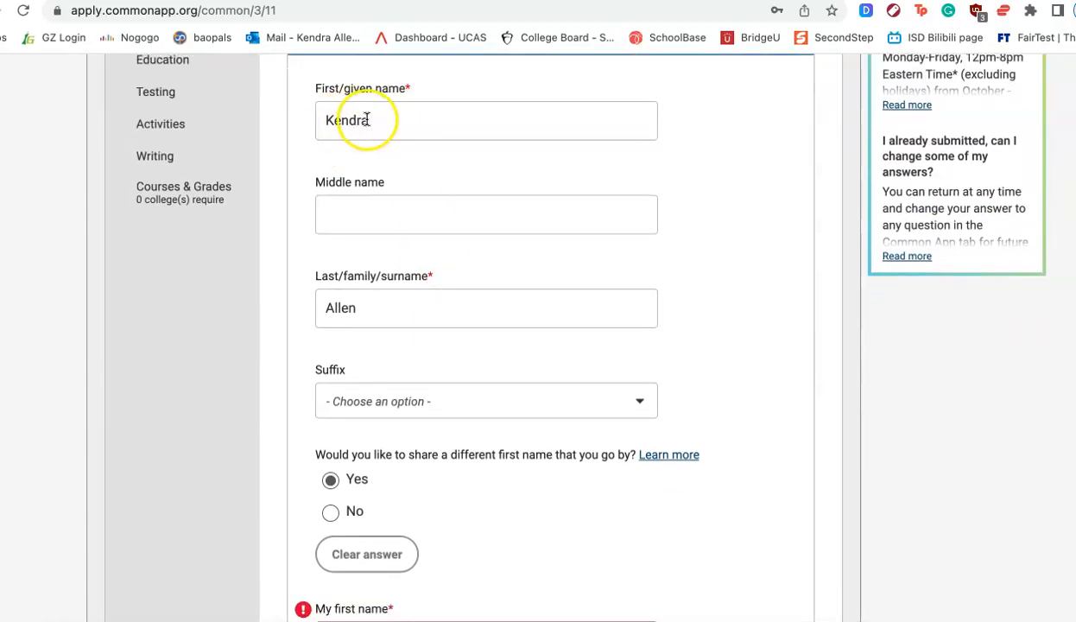
scroll(410, 135, "down", 2)
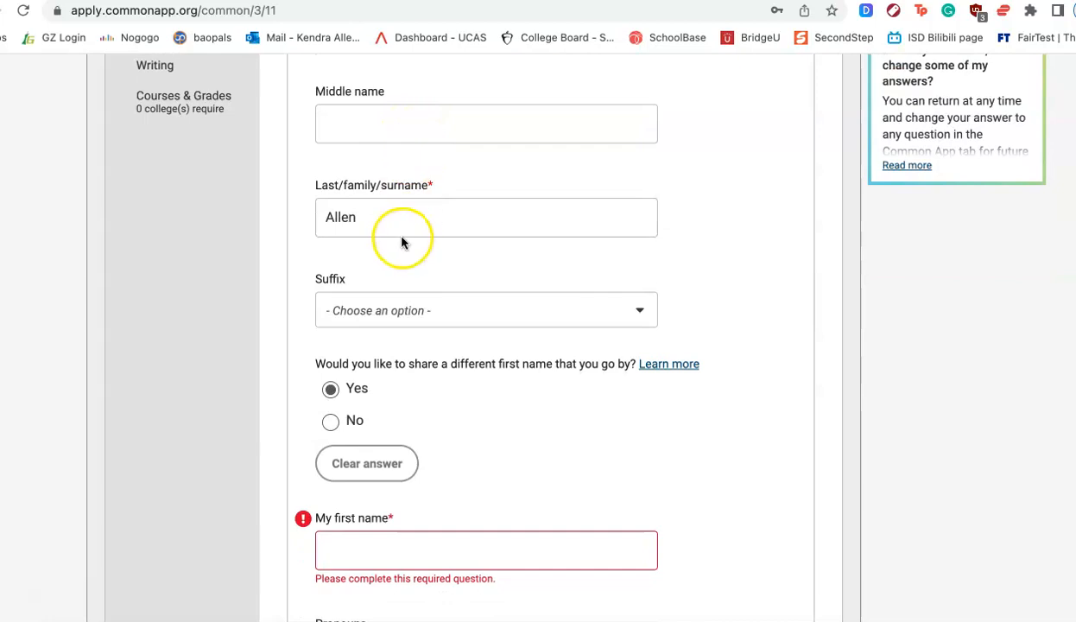
scroll(292, 254, "down", 4)
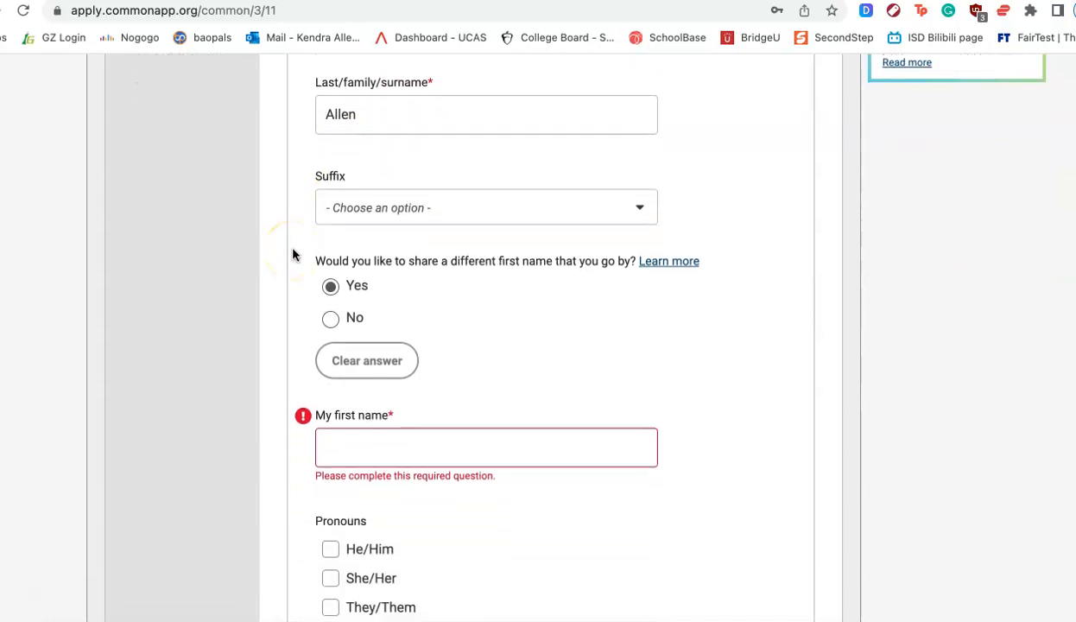
scroll(292, 254, "down", 1)
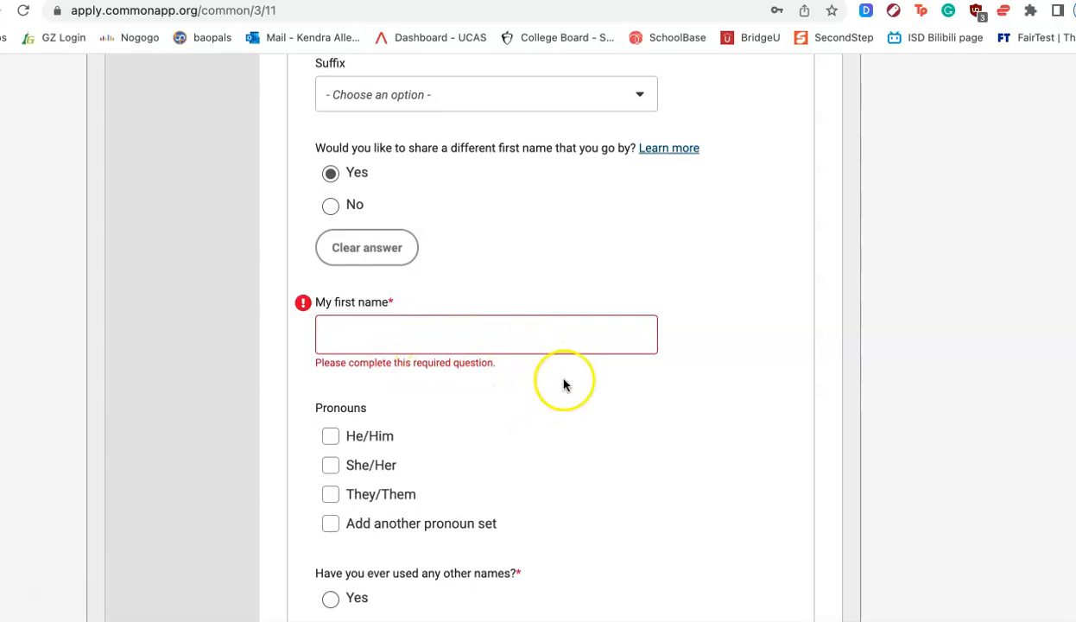
scroll(612, 409, "down", 3)
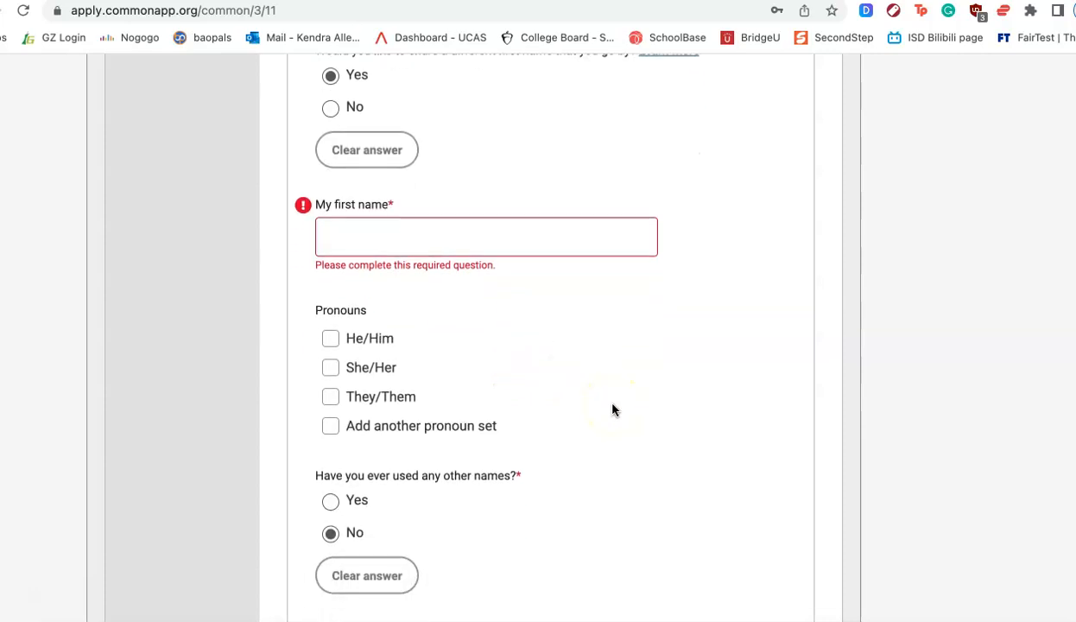
scroll(612, 408, "down", 3)
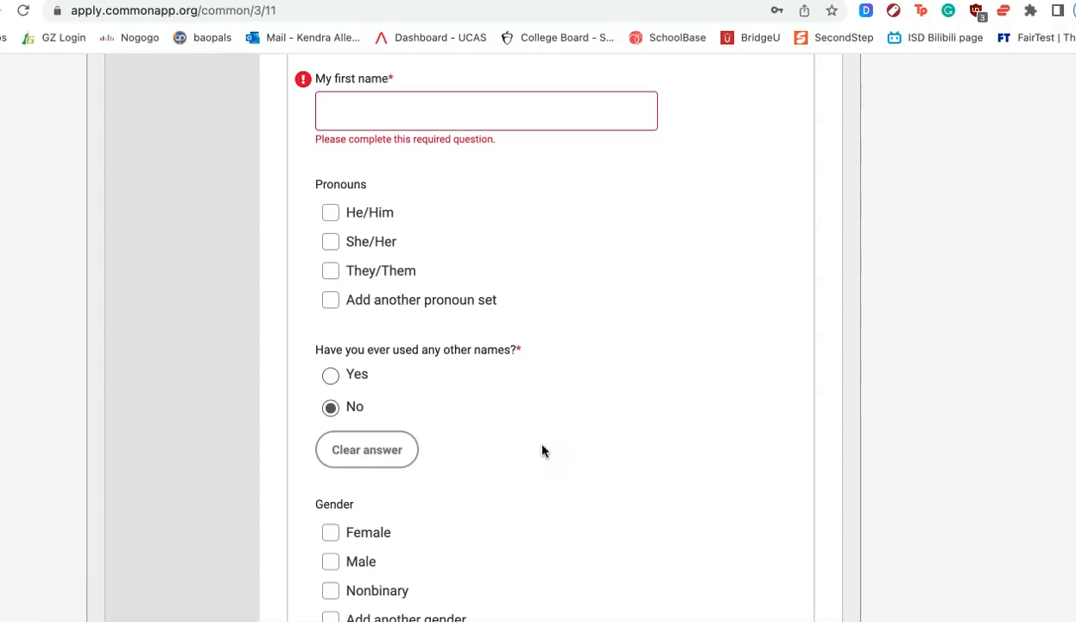
scroll(542, 450, "down", 3)
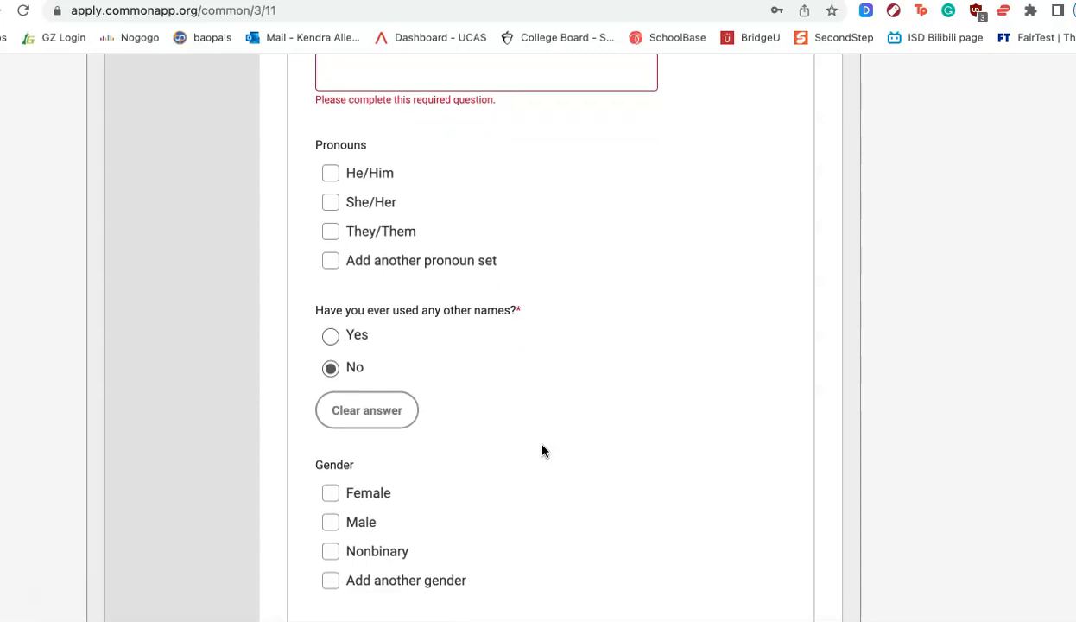
scroll(542, 449, "up", 1)
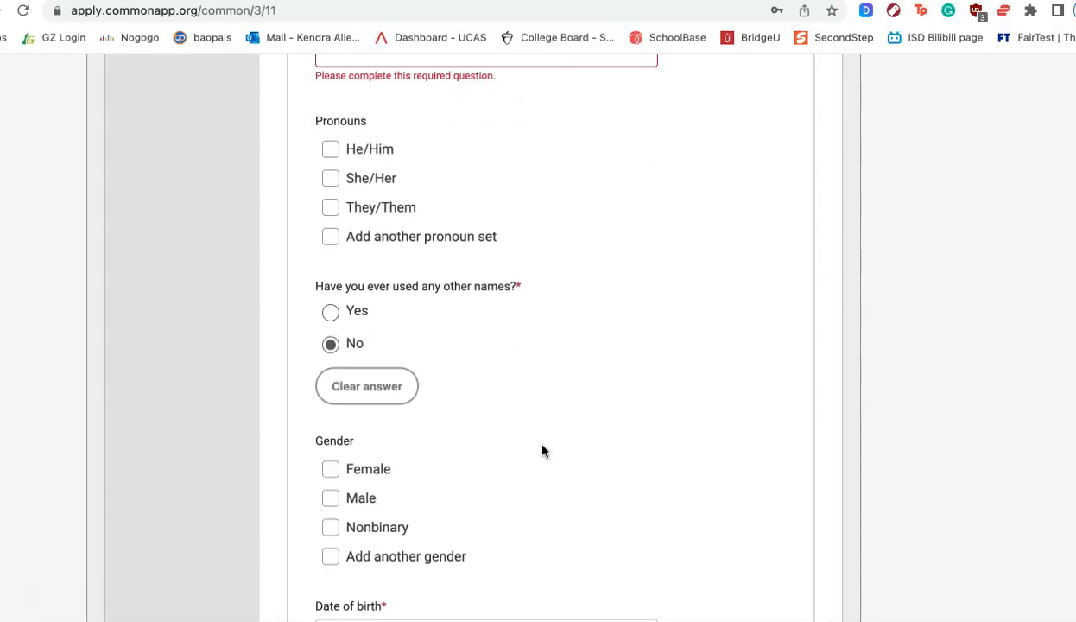
scroll(542, 450, "down", 5)
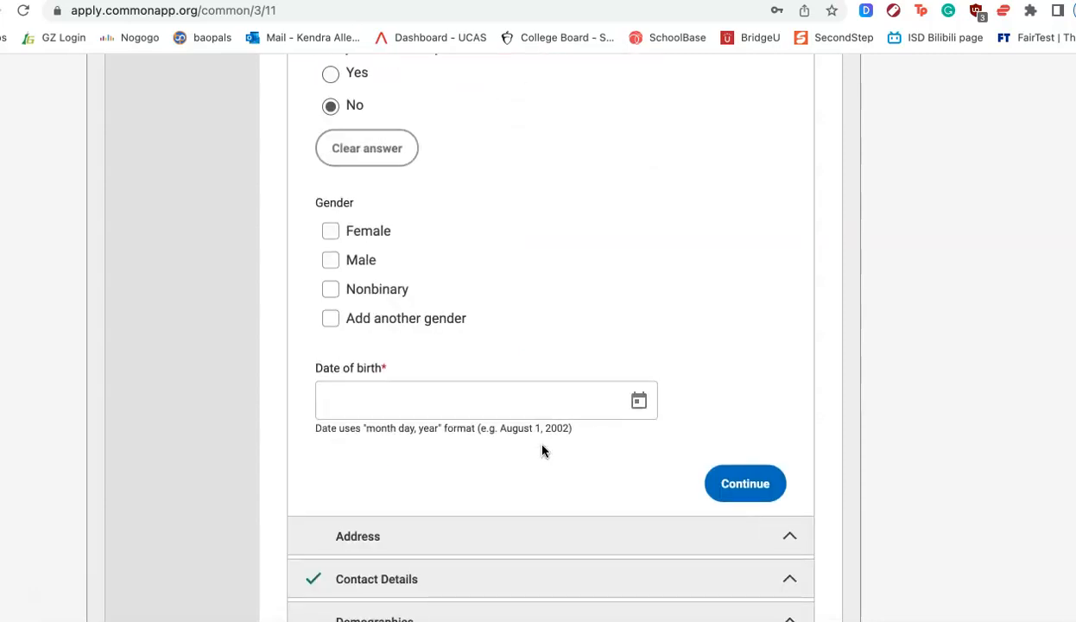
- Update the permanent home address through the address lookup, entering the new street address and city and choosing Guangdong as the province
scroll(542, 450, "down", 2)
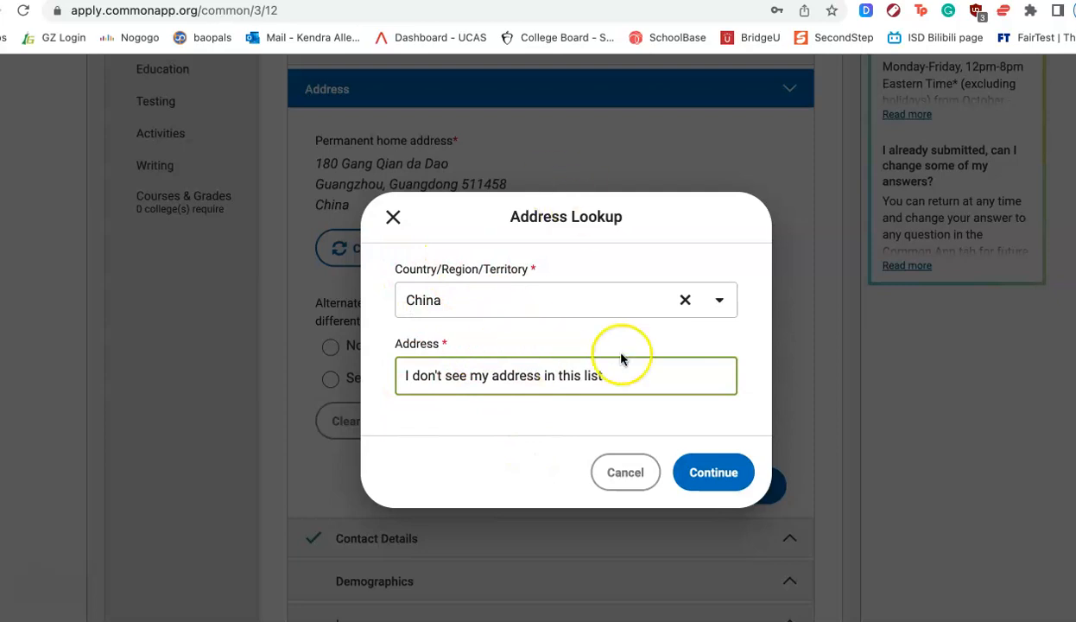
left_click(718, 474)
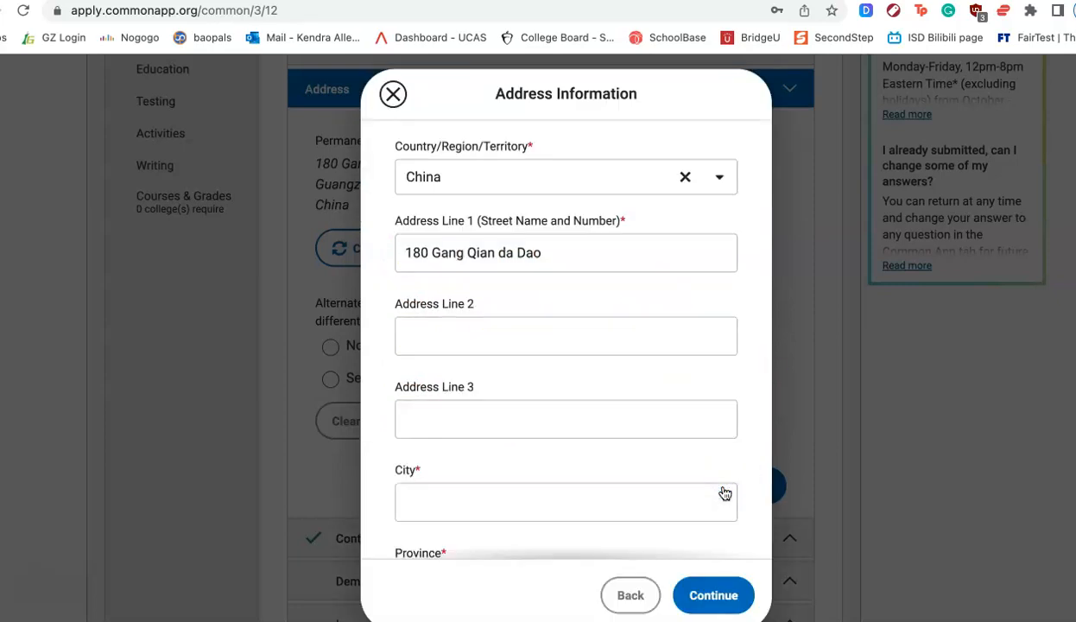
left_click(563, 255)
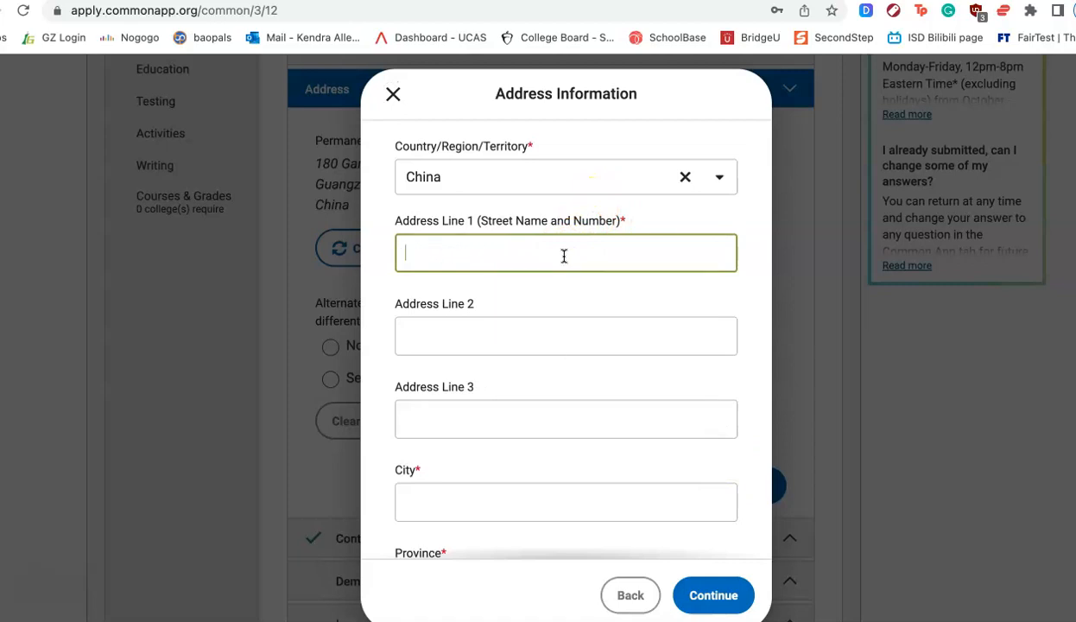
type("11")
left_click(636, 298)
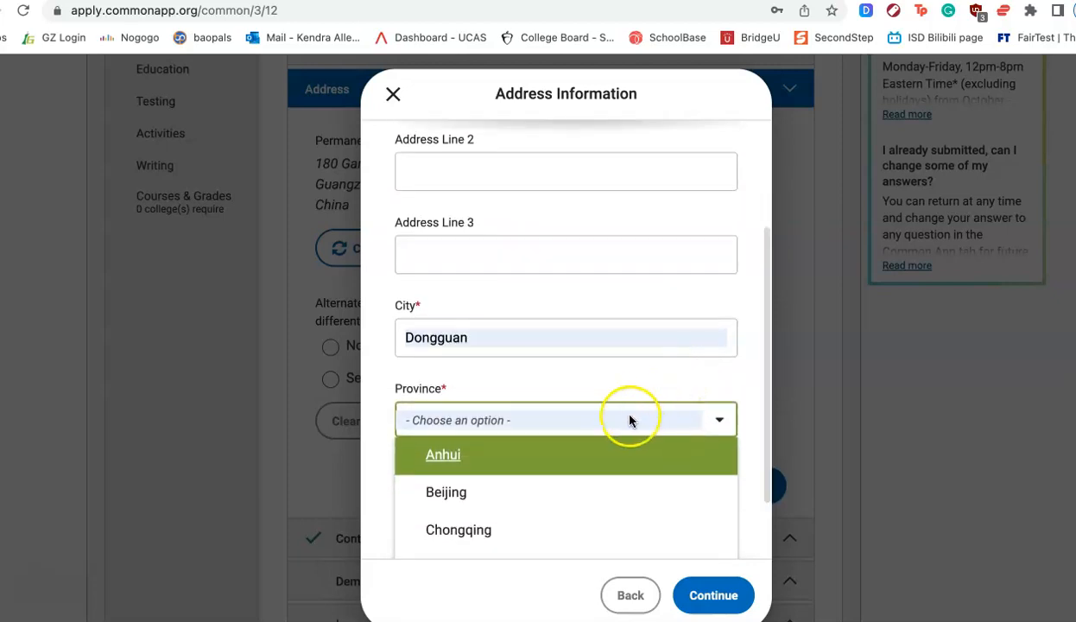
scroll(605, 483, "down", 2)
scroll(603, 507, "down", 1)
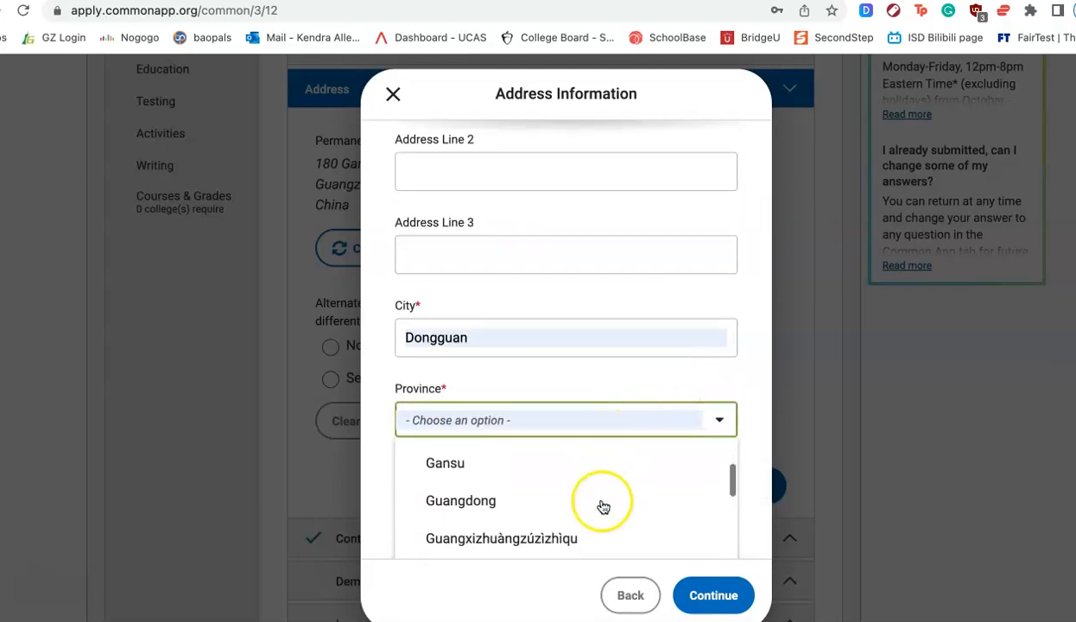
left_click(501, 501)
left_click(717, 593)
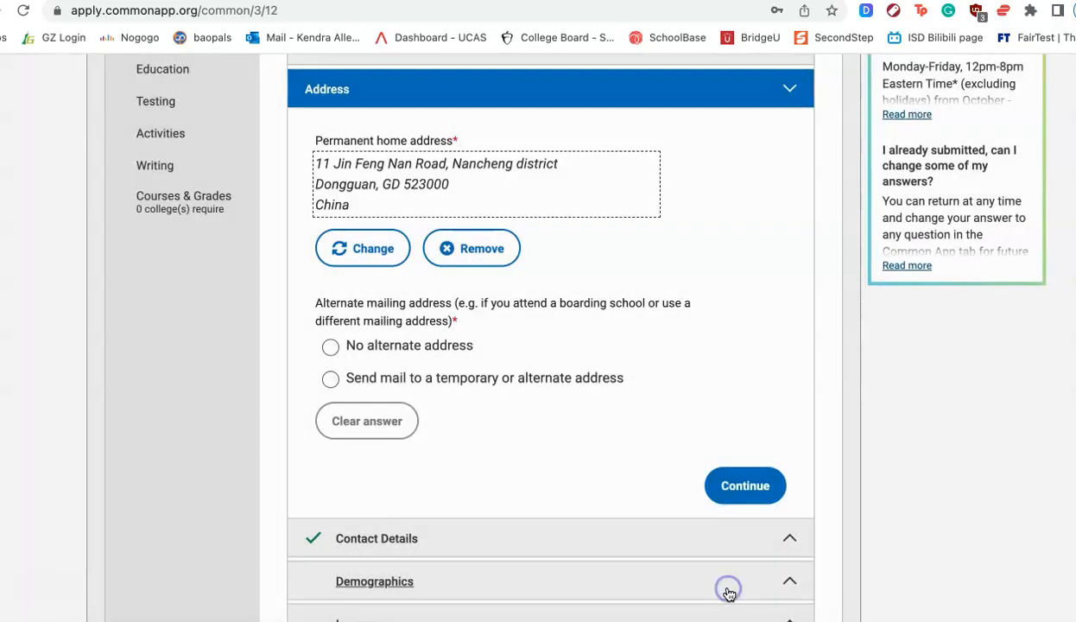
- Set the alternate mailing address question to No alternate address after trying the temporary address option
left_click(644, 379)
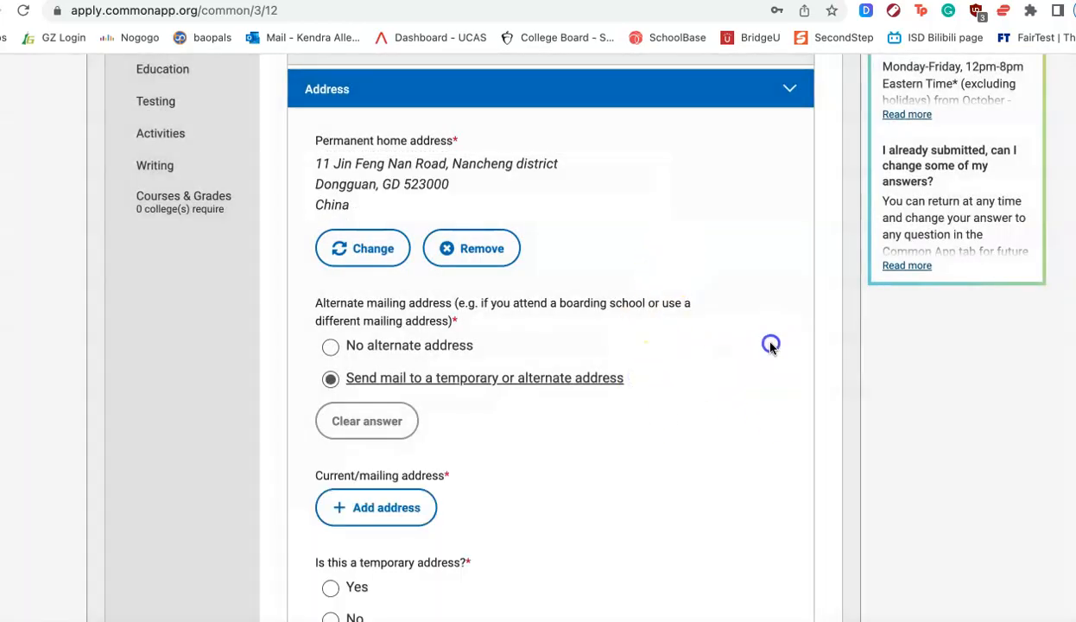
left_click(330, 348)
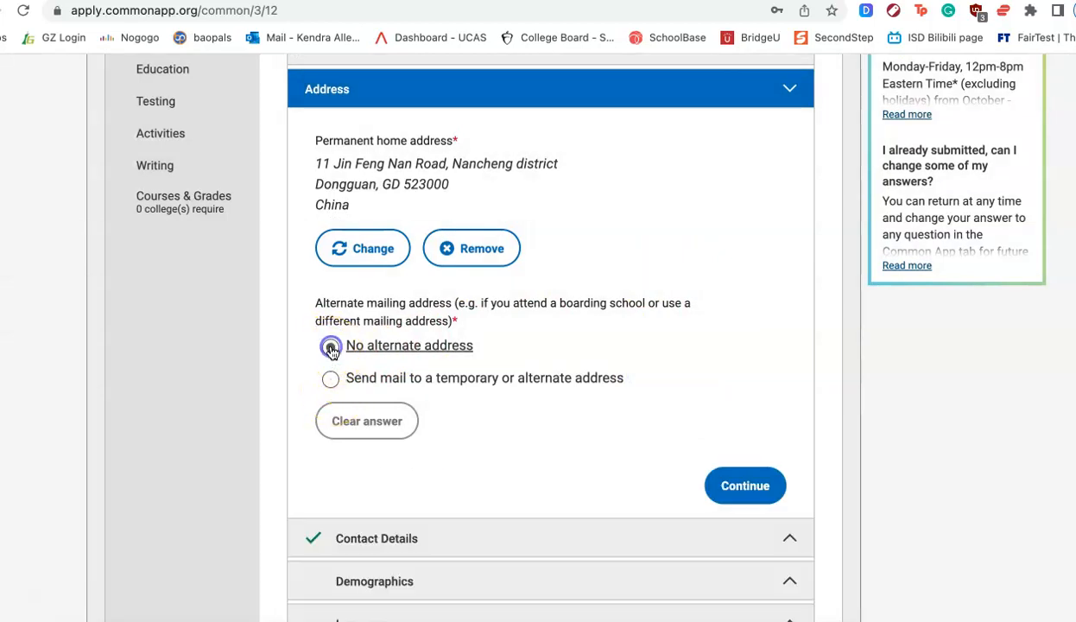
left_click(331, 383)
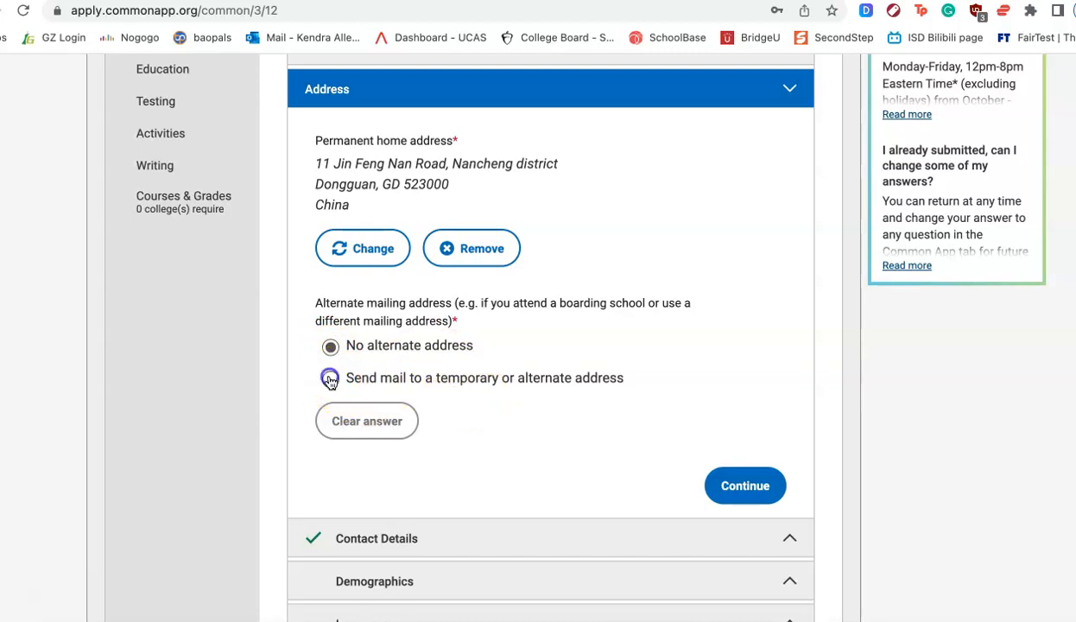
left_click(329, 378)
scroll(408, 473, "down", 2)
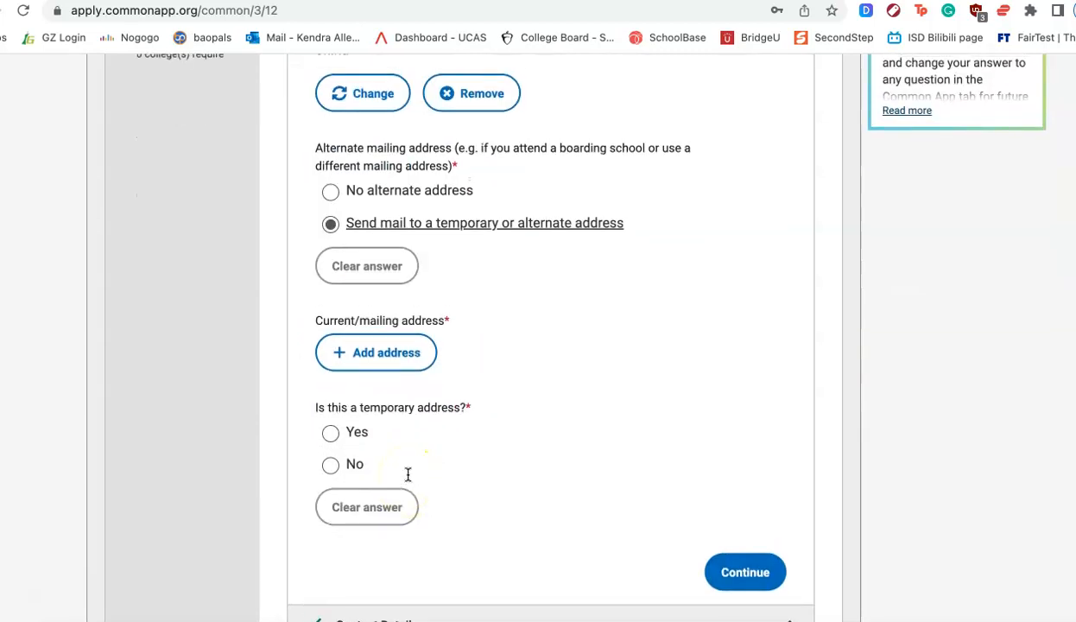
scroll(408, 473, "up", 3)
left_click(331, 321)
scroll(388, 360, "down", 3)
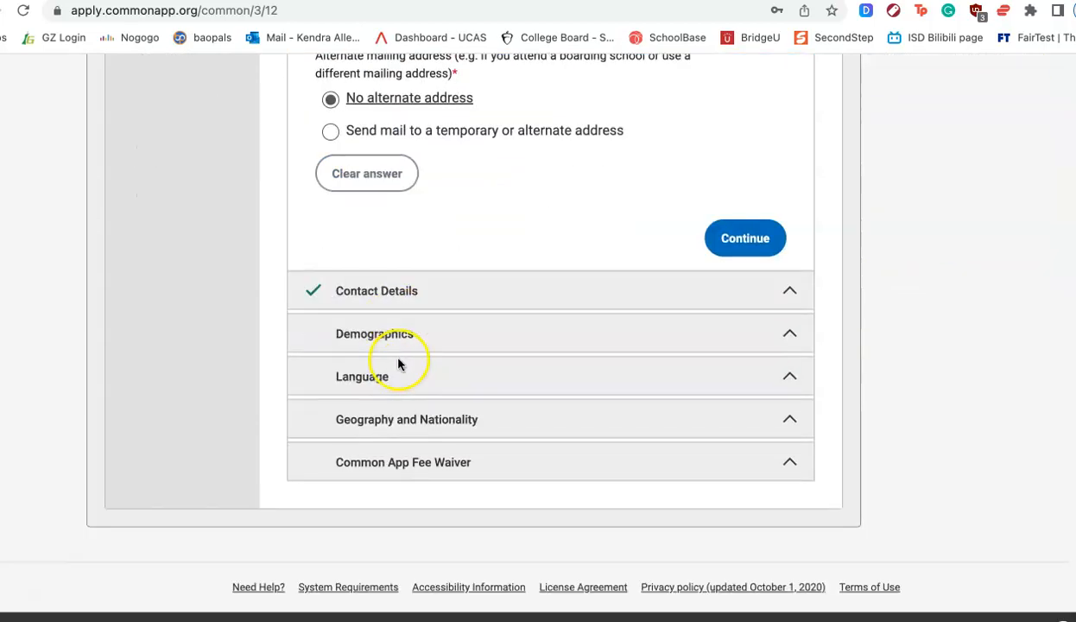
- Open the Contact Details section and review its preferred and alternate phone fields
left_click(435, 295)
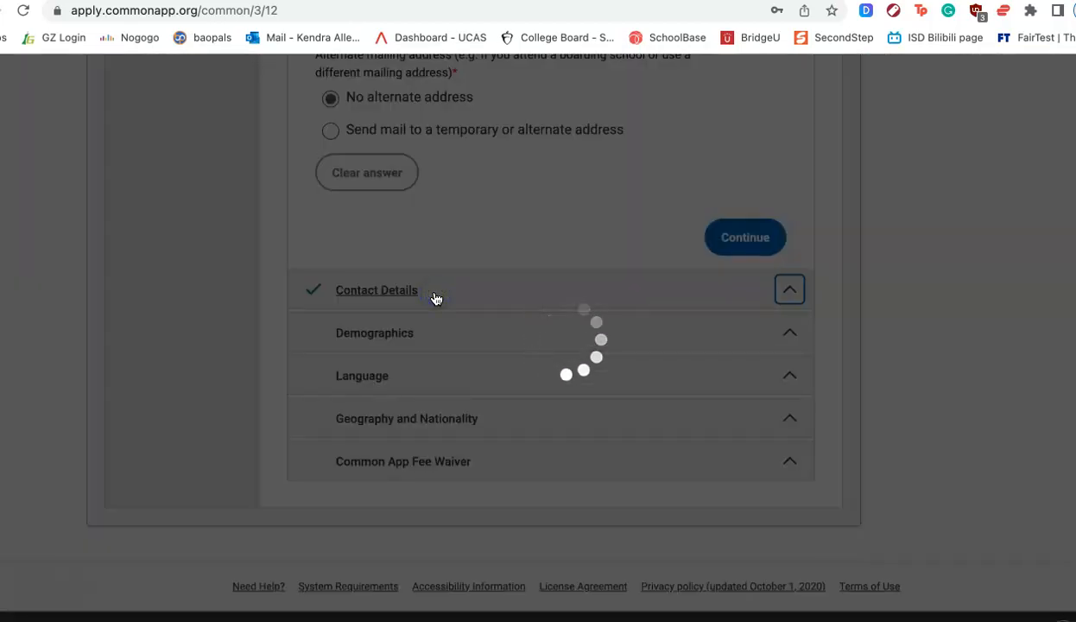
scroll(679, 557, "down", 5)
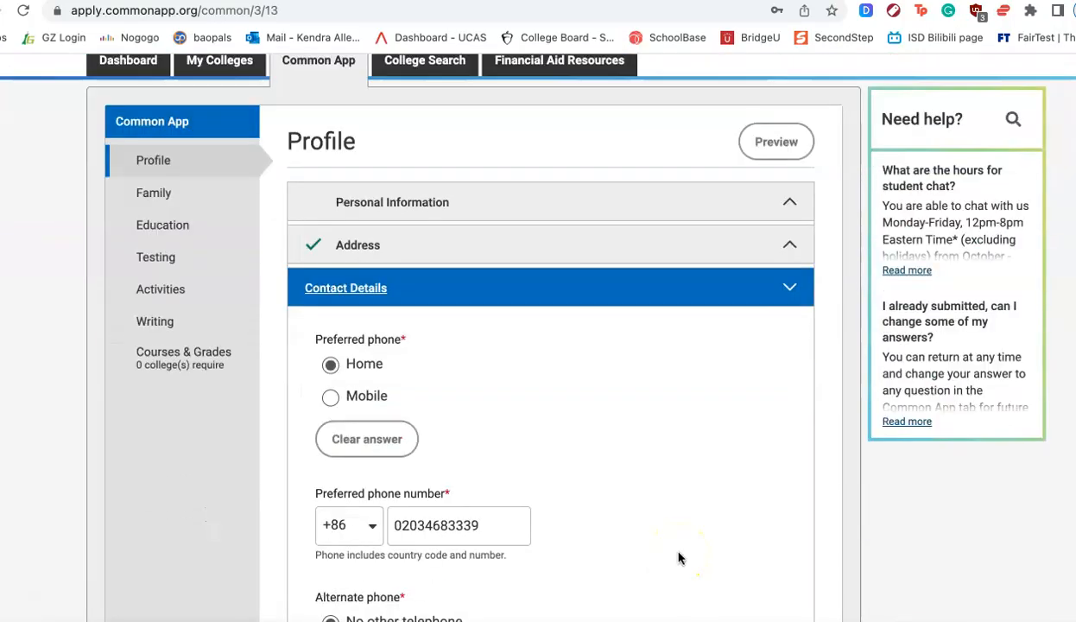
scroll(678, 557, "down", 2)
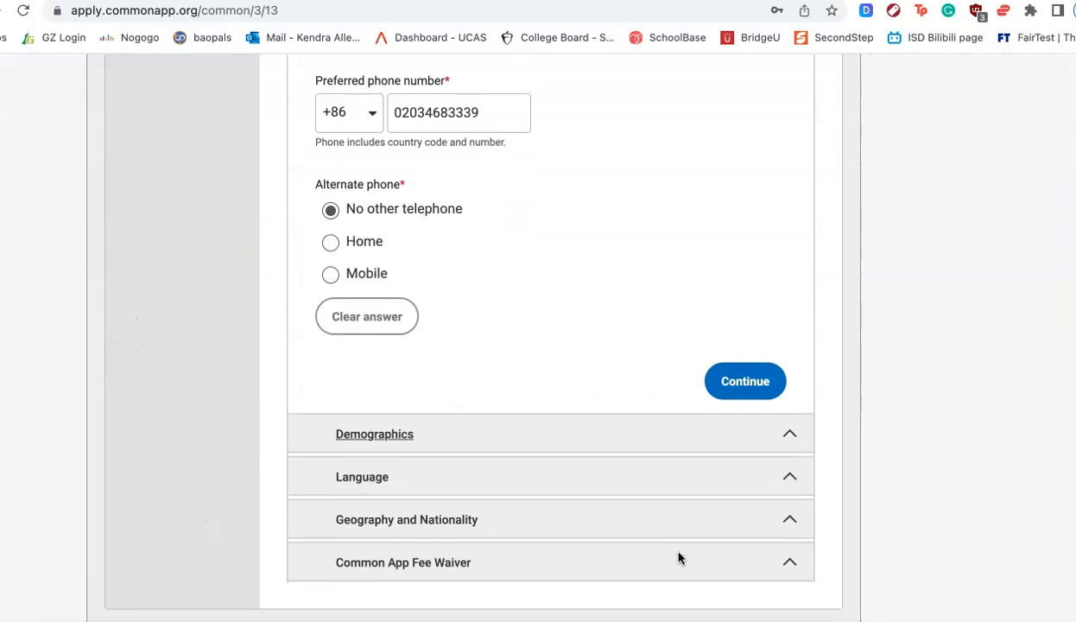
scroll(679, 557, "up", 4)
scroll(678, 557, "up", 2)
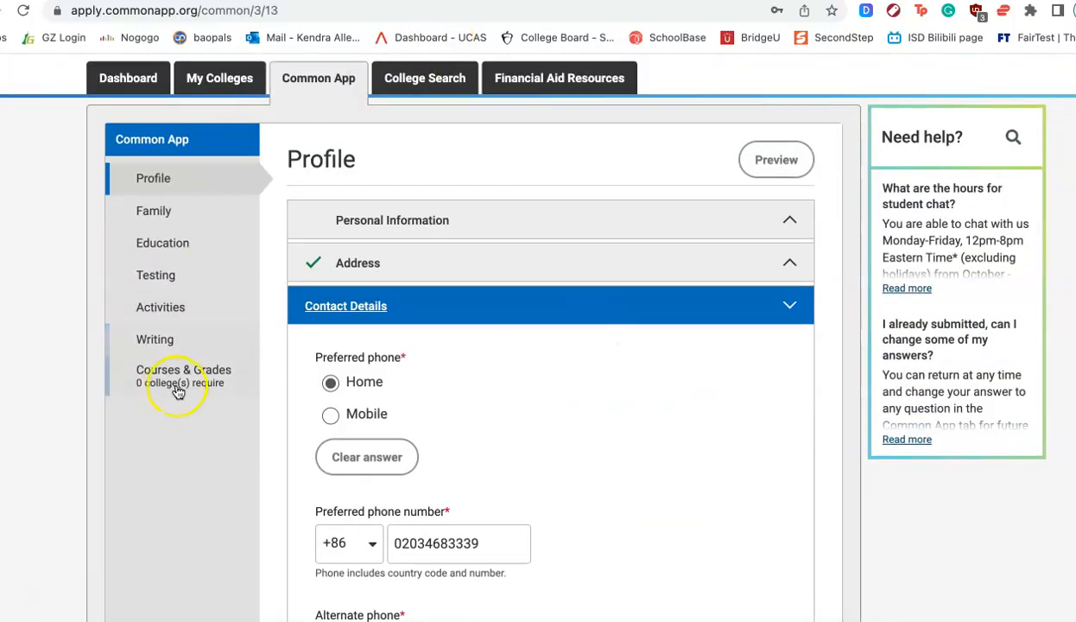
- Open the Education page and highlight the current high school's CEEB code and school name
left_click(171, 244)
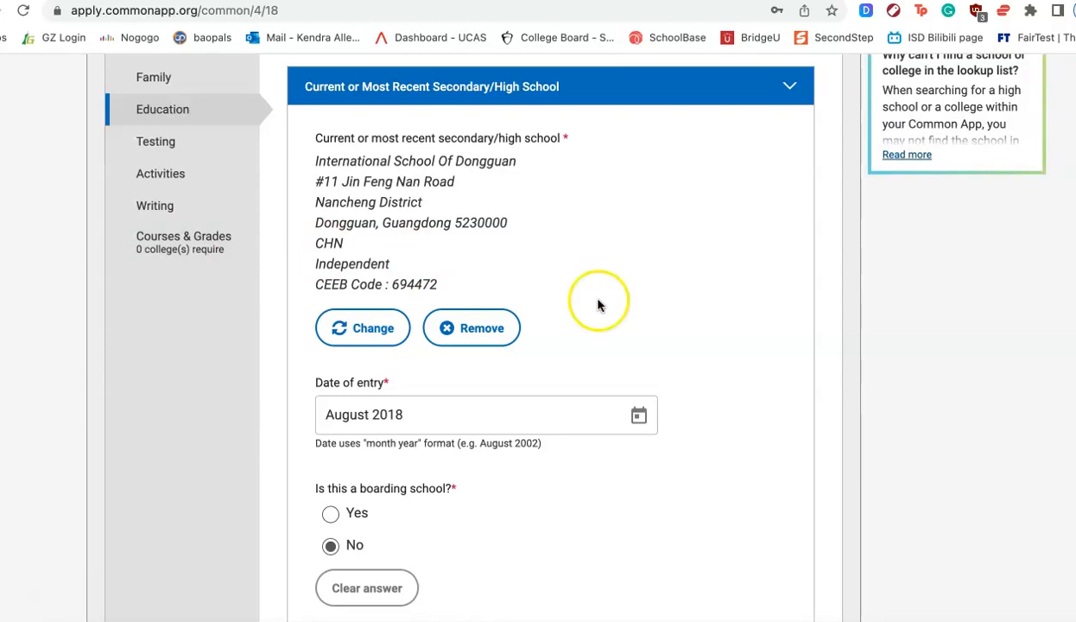
left_click(393, 286)
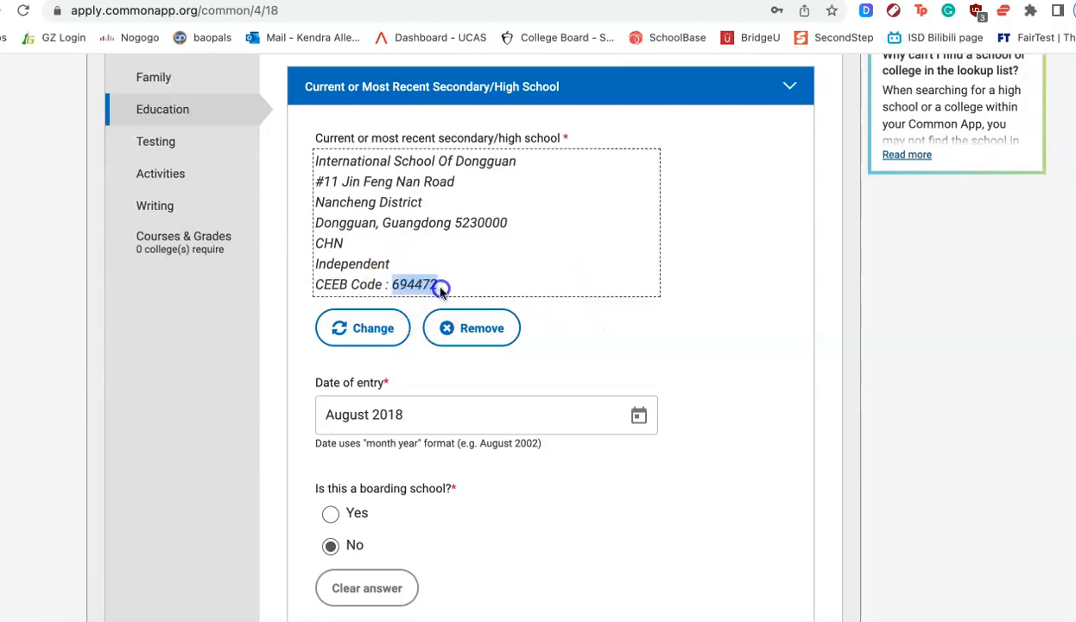
left_click(682, 361)
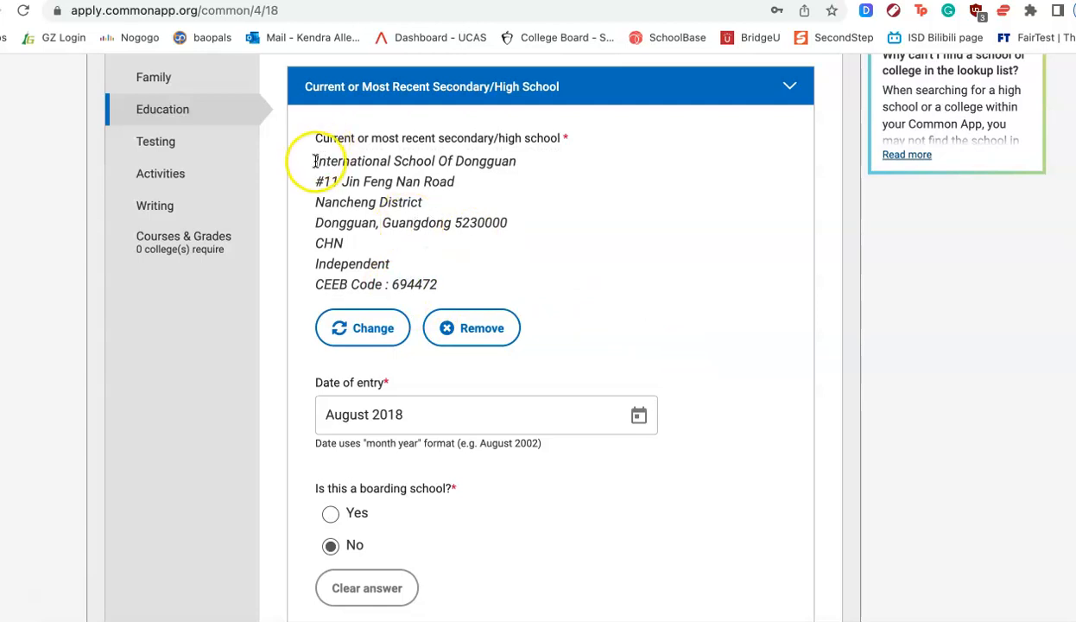
left_click_drag(314, 161, 538, 172)
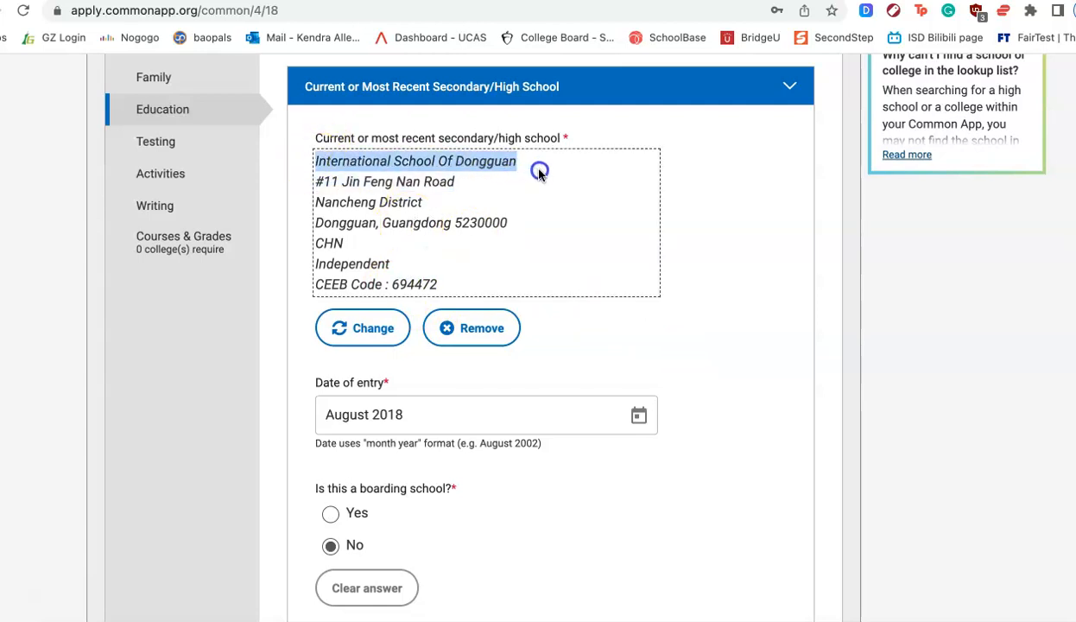
left_click(746, 233)
scroll(724, 230, "down", 3)
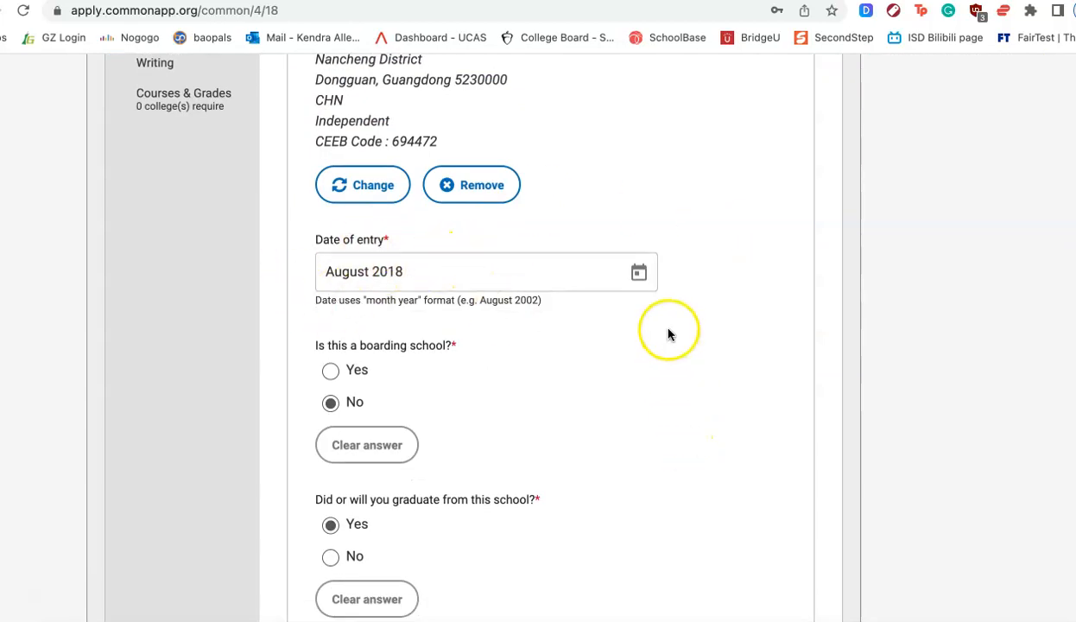
right_click(666, 303)
left_click(706, 180)
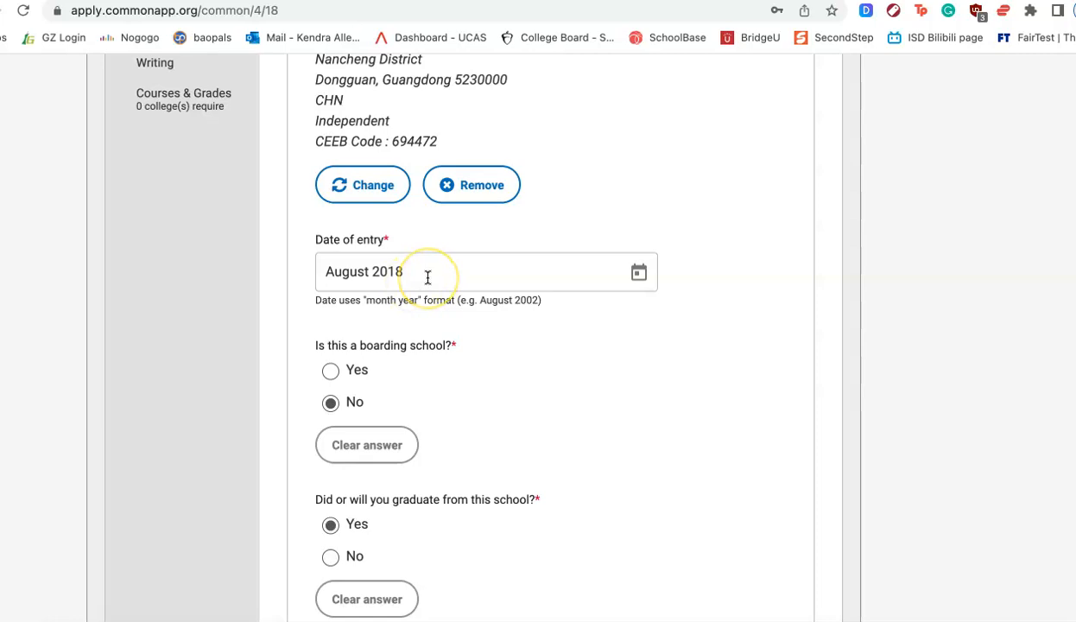
- Set the current school's date of entry to August 2019 using the date picker
left_click(641, 275)
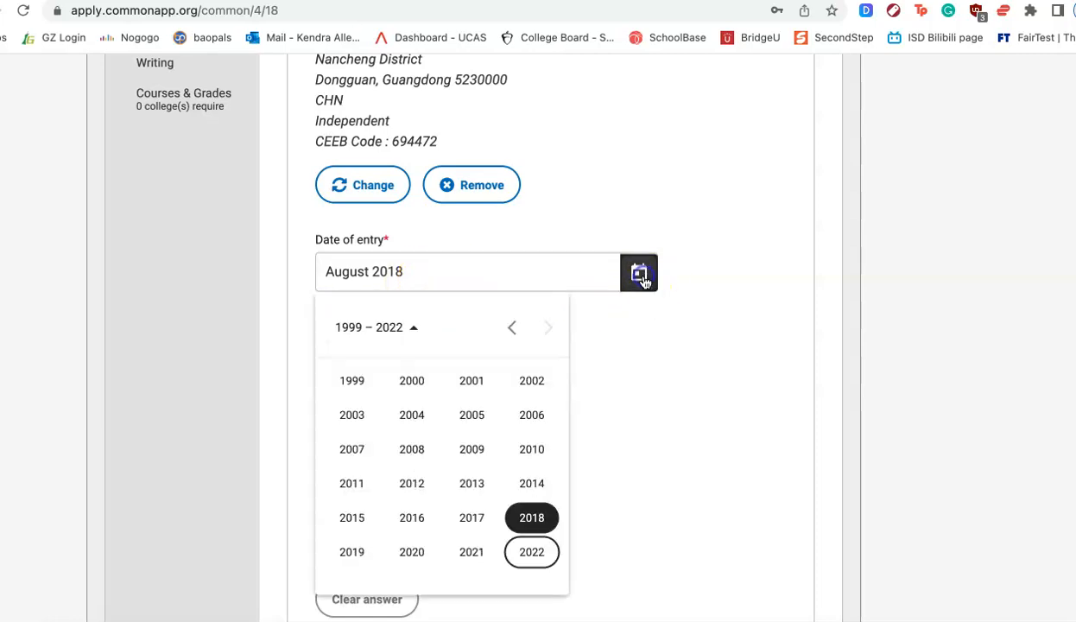
left_click(356, 551)
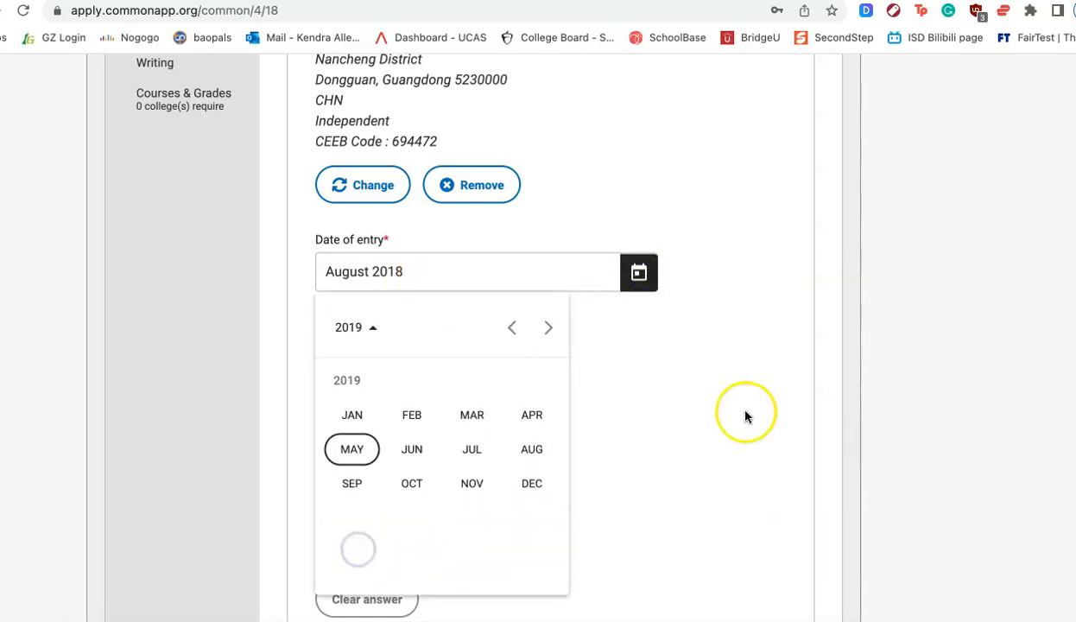
left_click(530, 382)
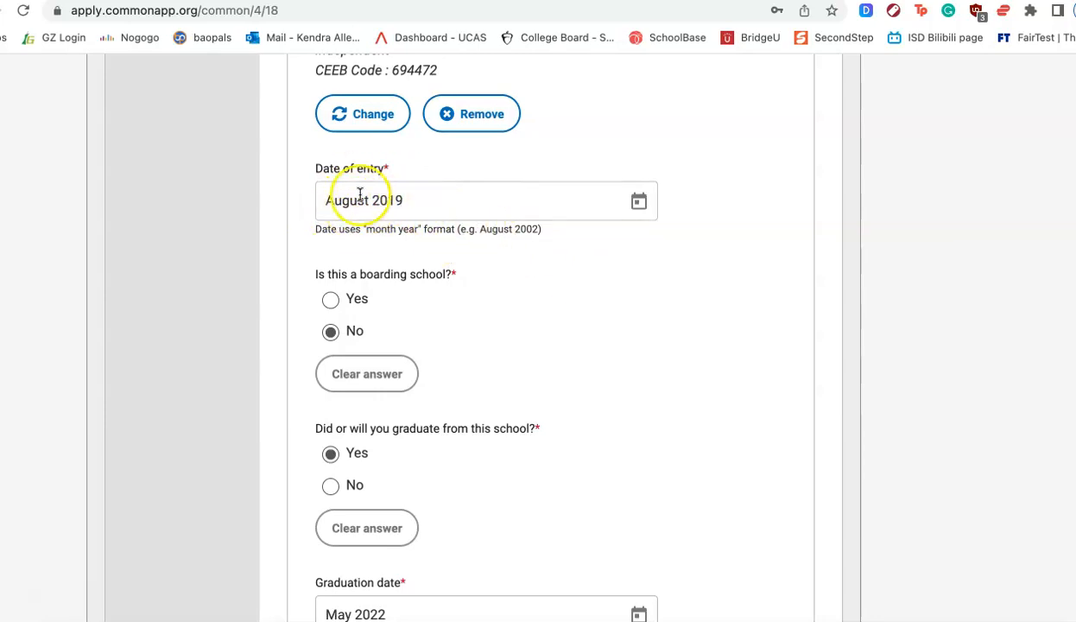
- Open the Other Secondary/High Schools section and review its school, date and explanation fields
scroll(728, 361, "down", 2)
scroll(728, 360, "down", 1)
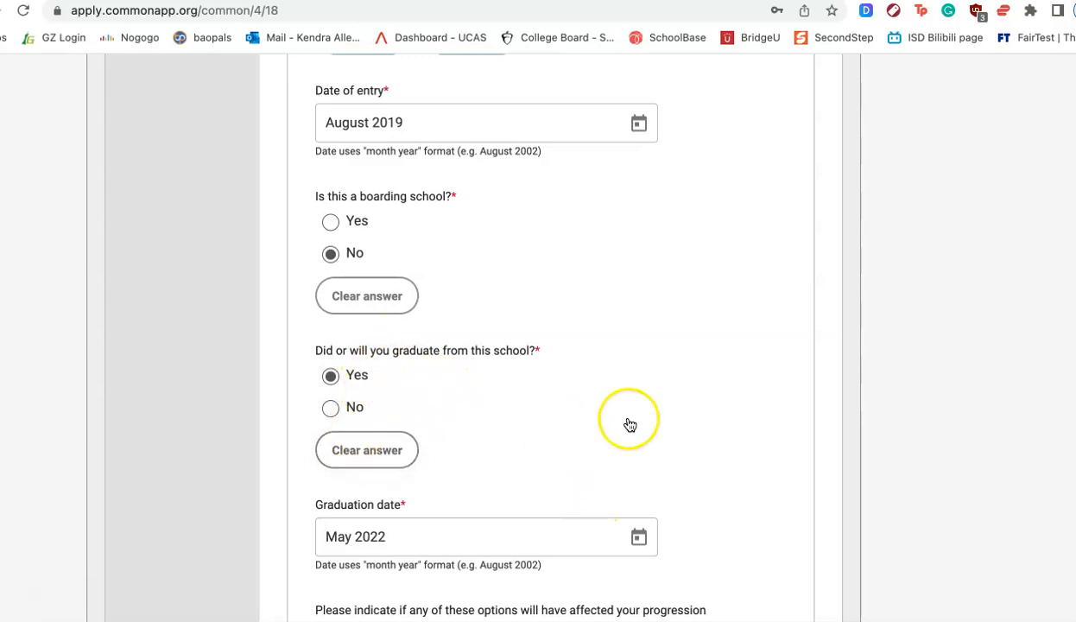
scroll(629, 425, "down", 3)
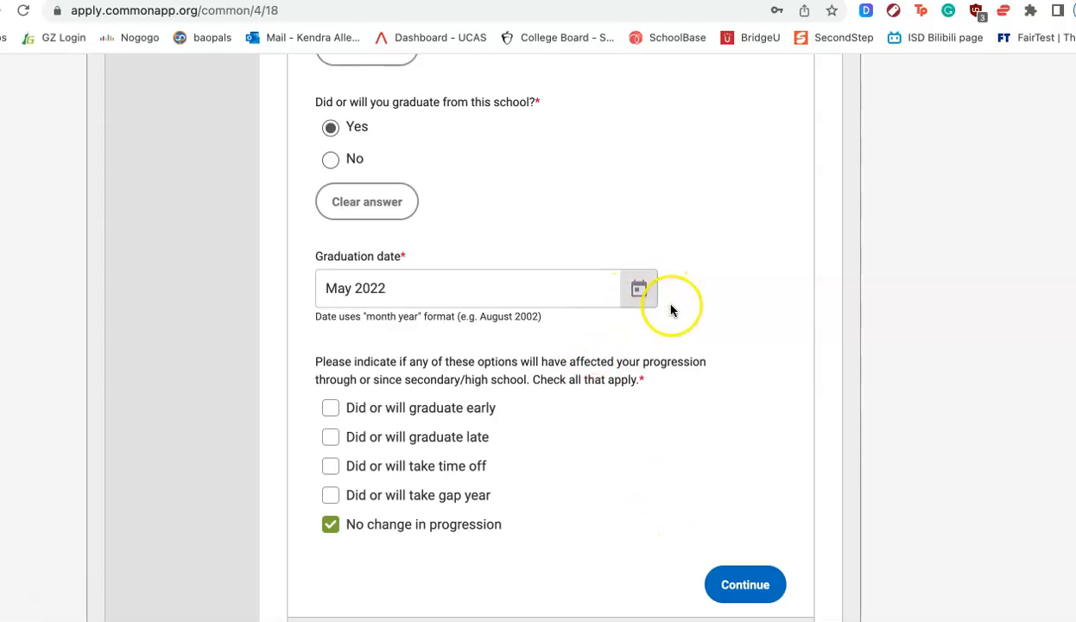
scroll(720, 366, "down", 3)
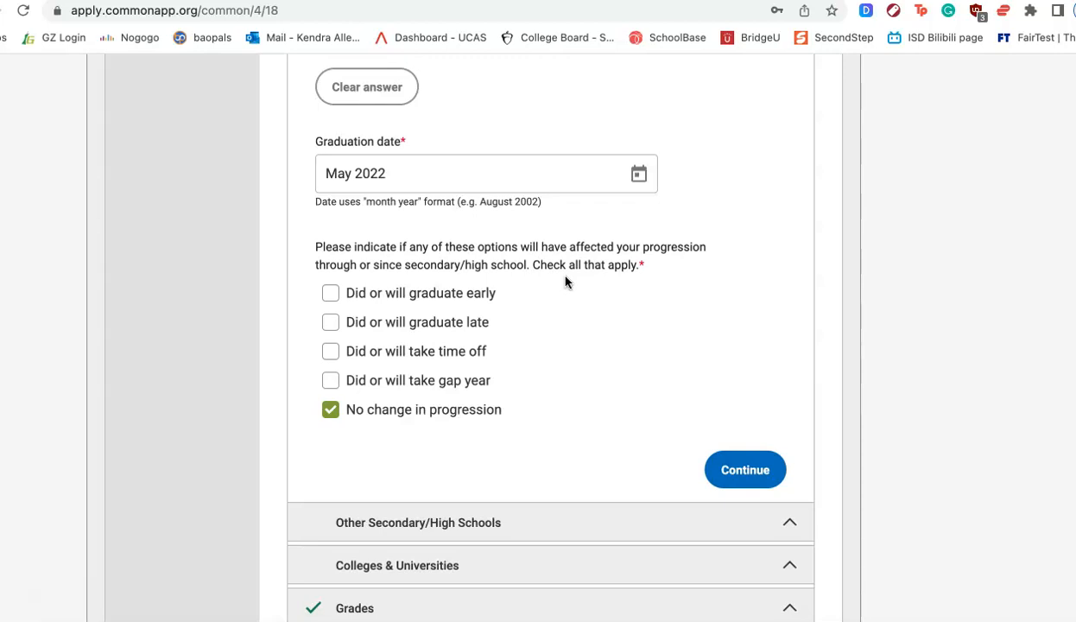
scroll(566, 280, "down", 2)
left_click(450, 464)
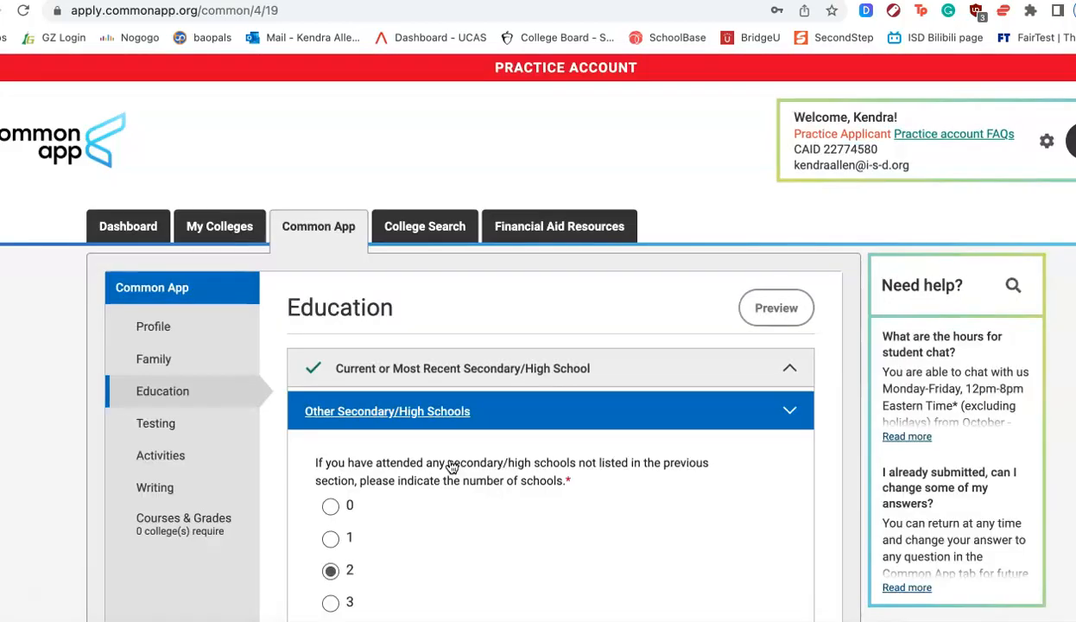
scroll(450, 467, "down", 5)
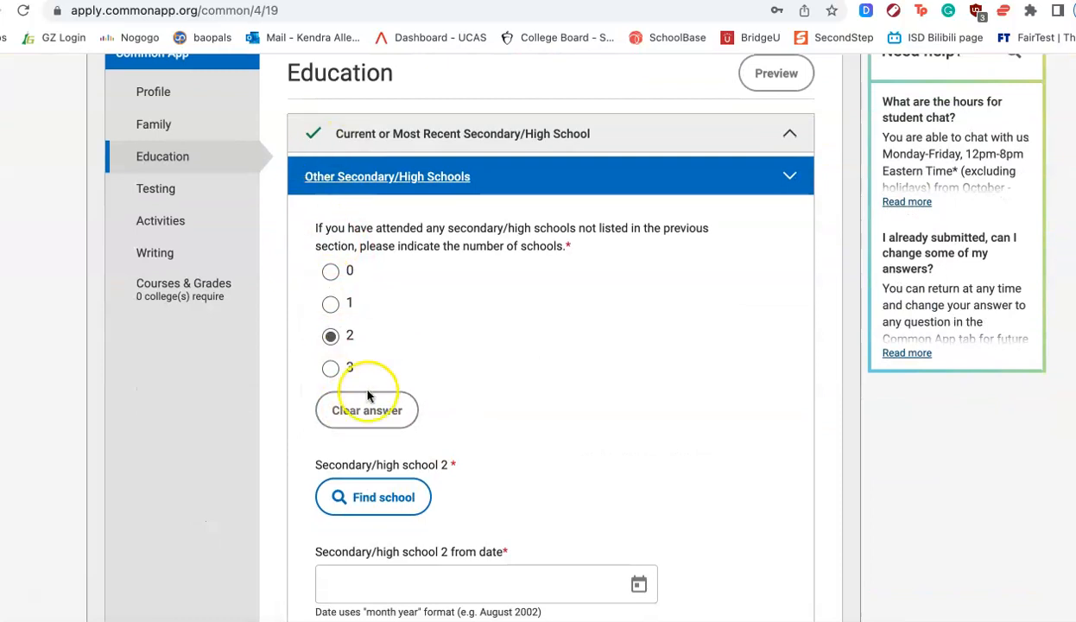
scroll(483, 336, "down", 4)
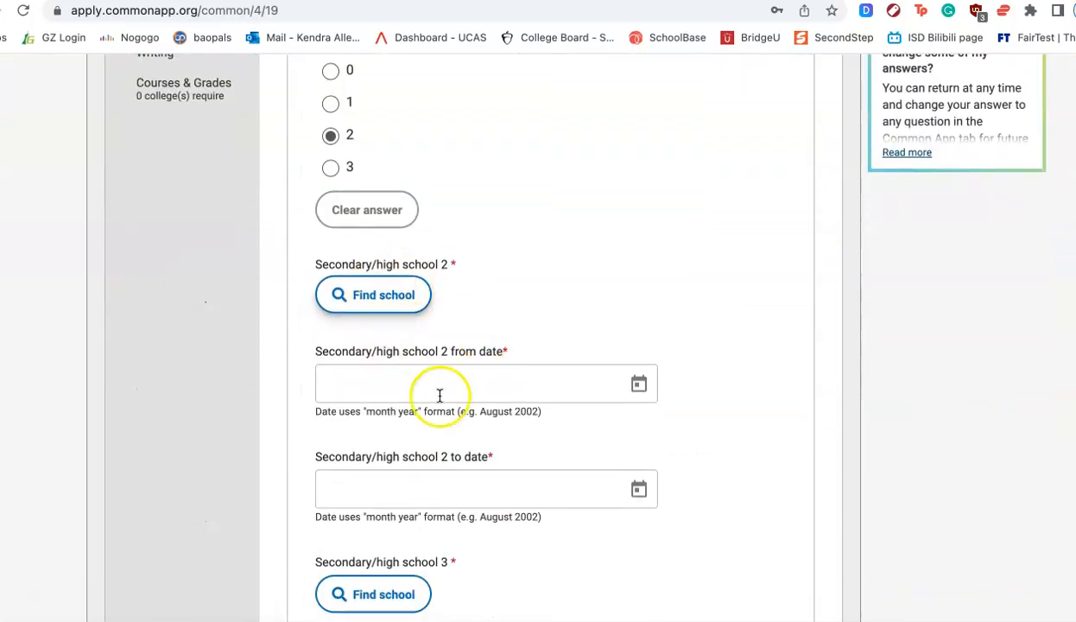
scroll(461, 429, "down", 12)
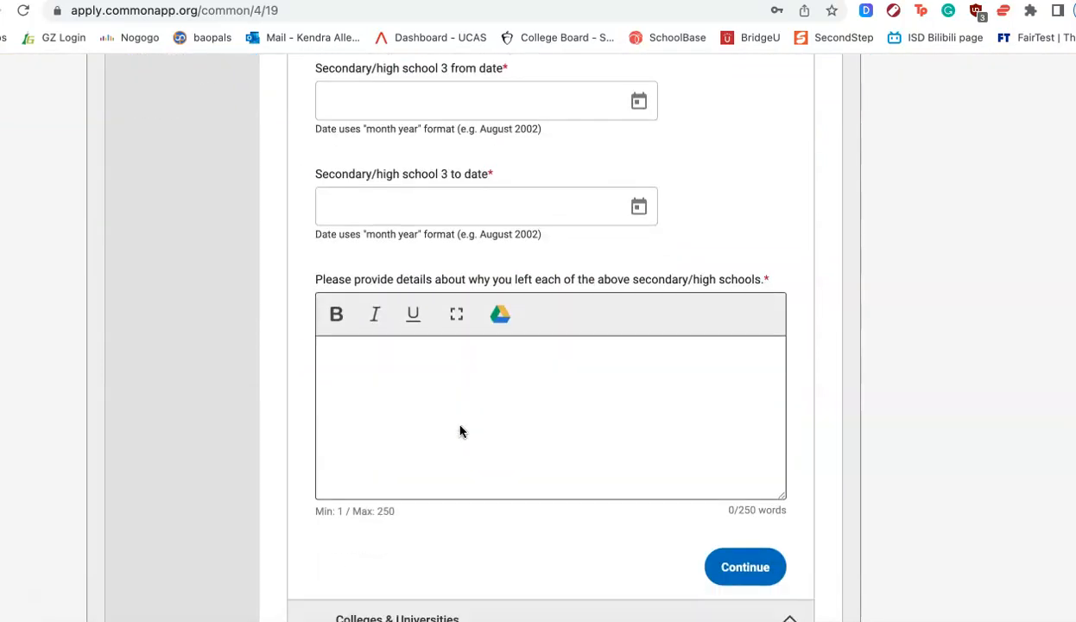
scroll(460, 430, "up", 20)
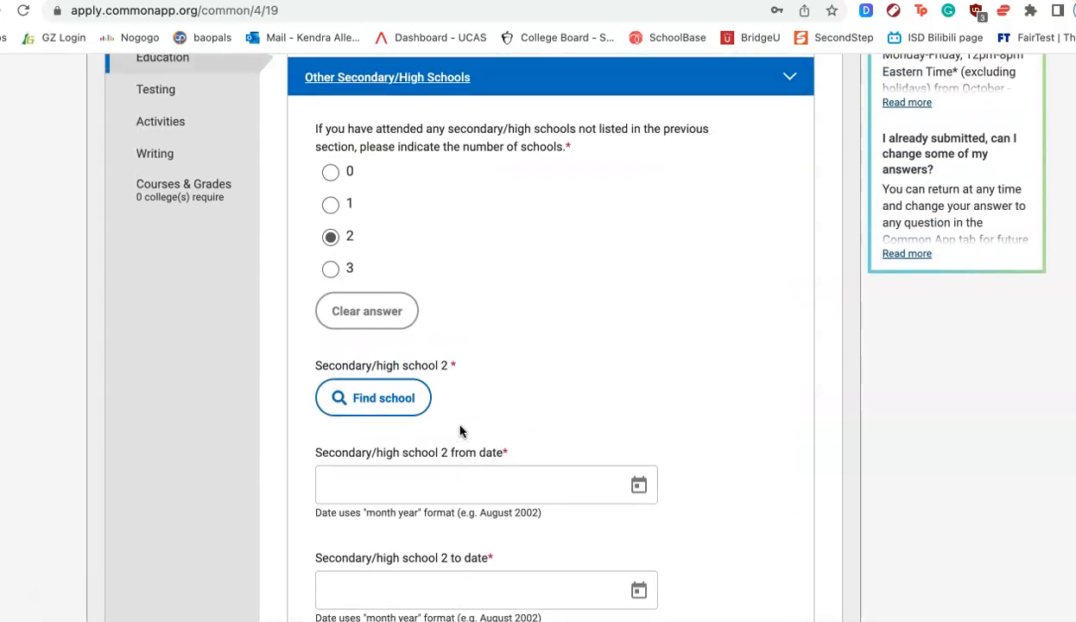
scroll(460, 429, "up", 4)
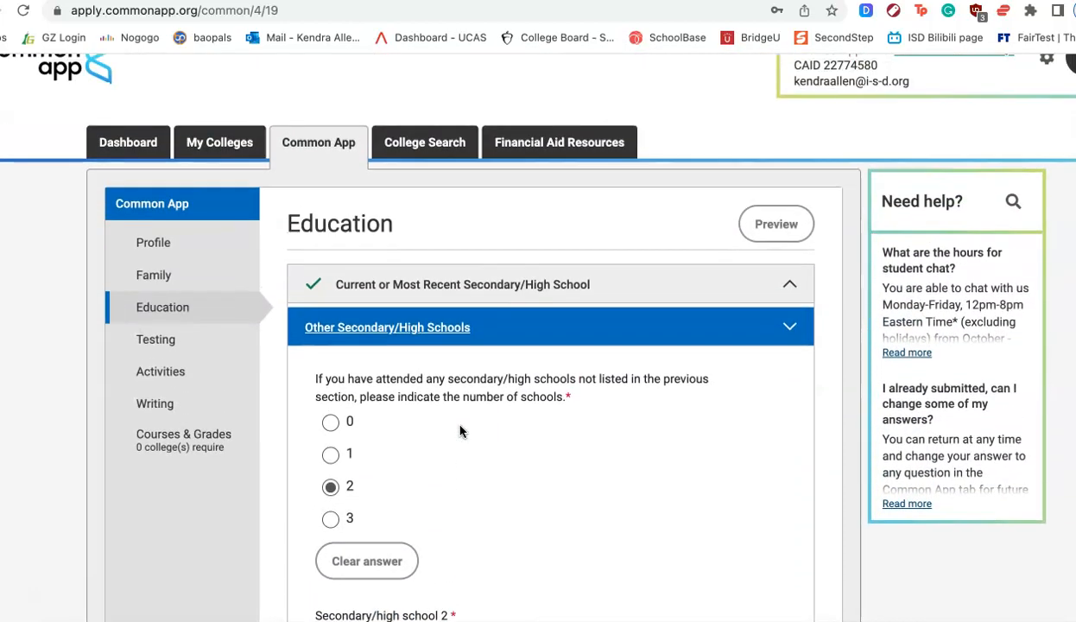
- Open the College Search page and browse the list of member colleges
left_click(423, 146)
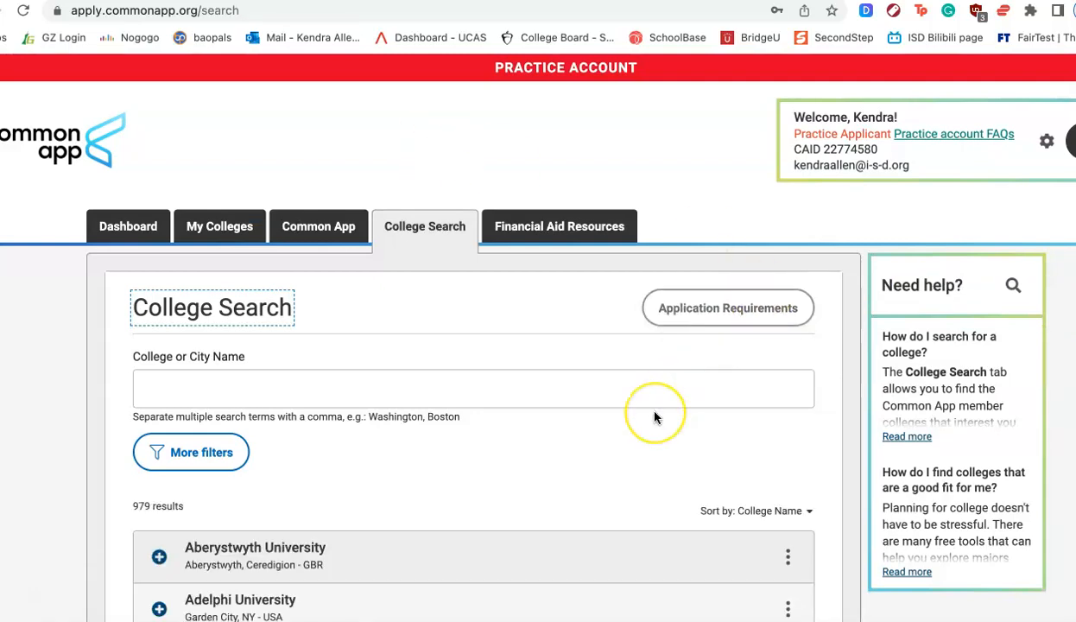
scroll(654, 417, "down", 5)
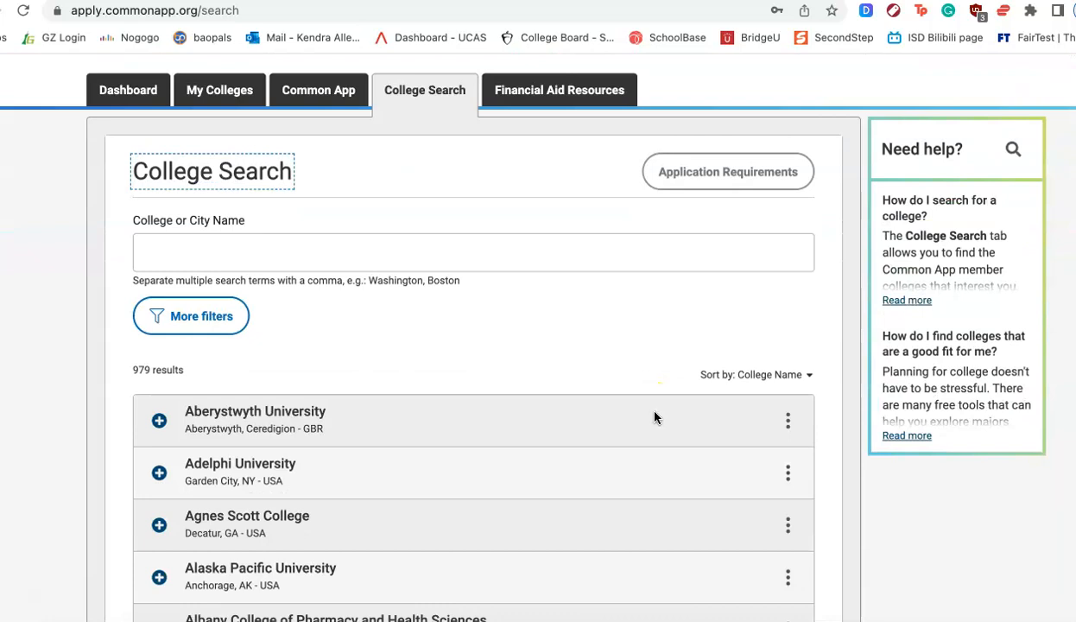
- Search the college list for northeastern and add Northeastern University to My Colleges
scroll(654, 417, "up", 5)
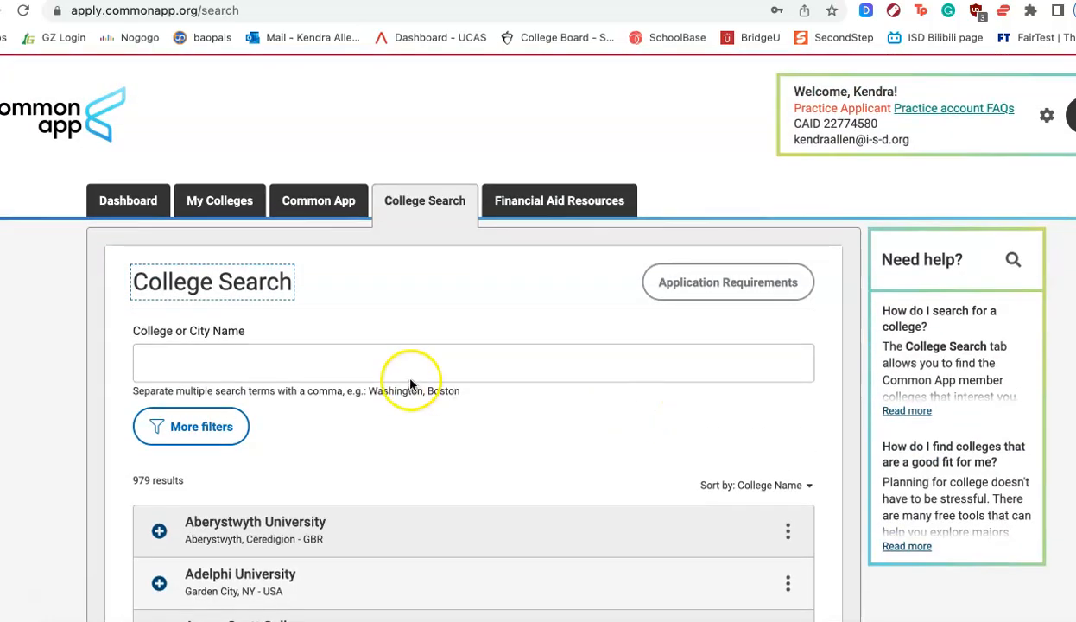
left_click(402, 364)
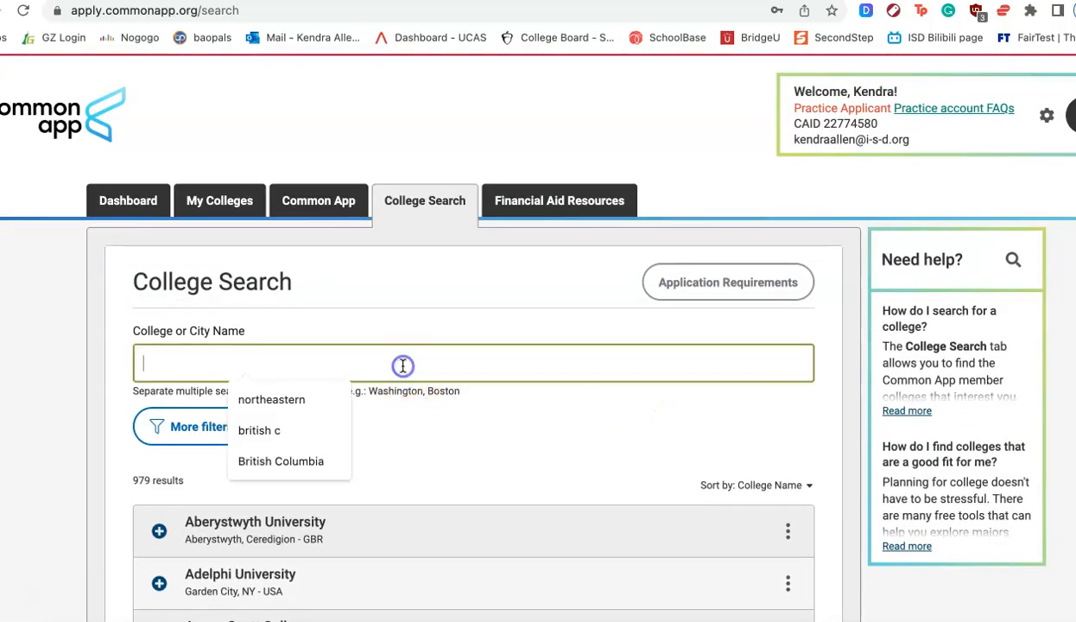
left_click(302, 404)
left_click(412, 501)
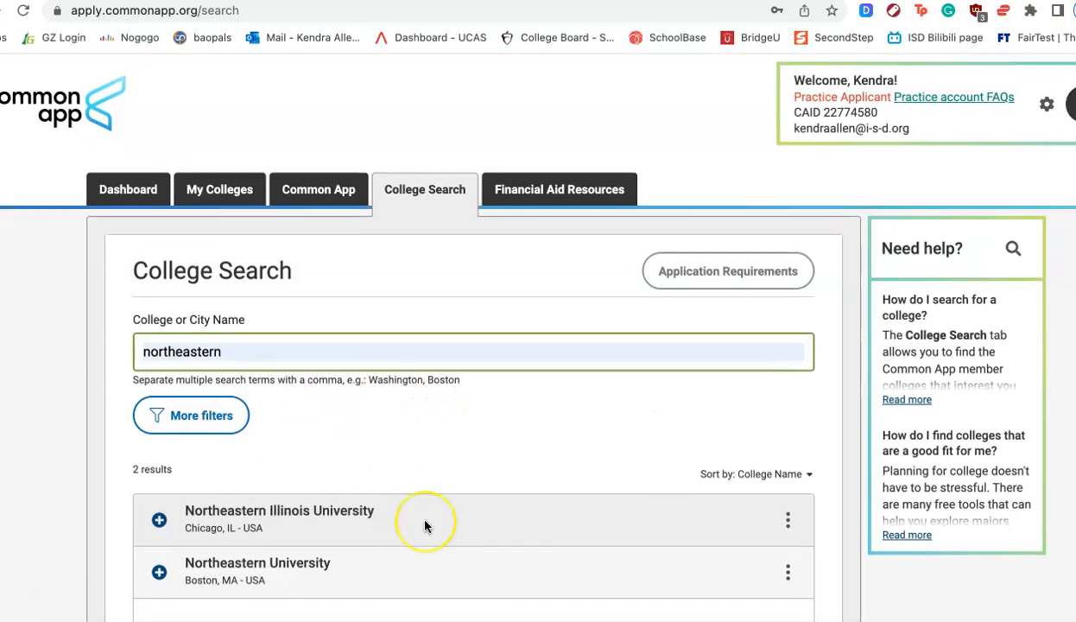
scroll(413, 506, "down", 2)
left_click(159, 494)
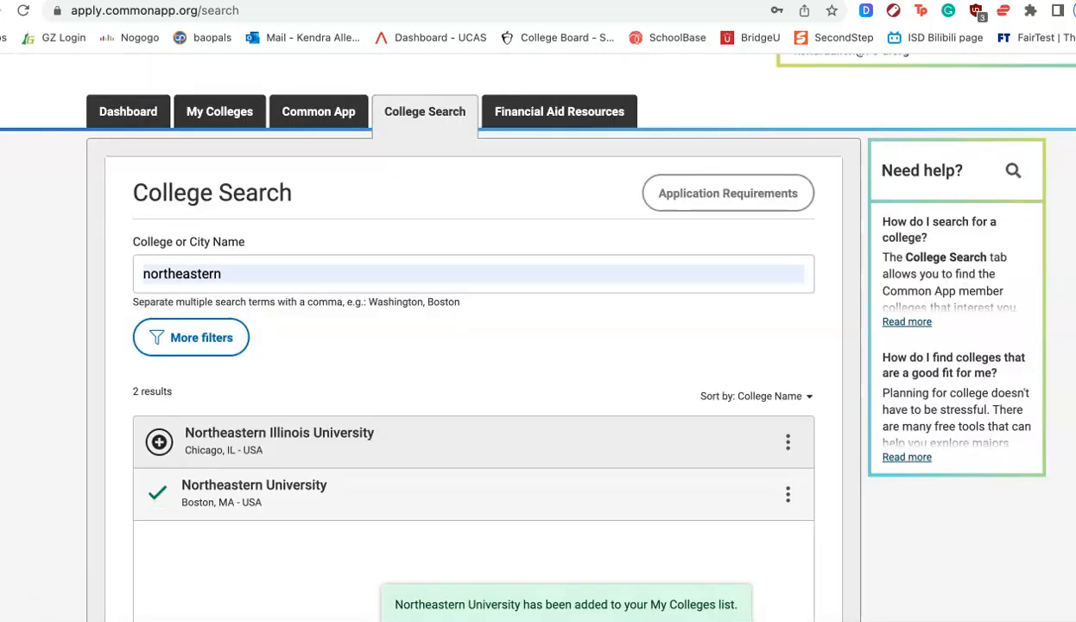
- Open Northeastern University's Recommenders and FERPA page under My Colleges and look over its sections
left_click(219, 117)
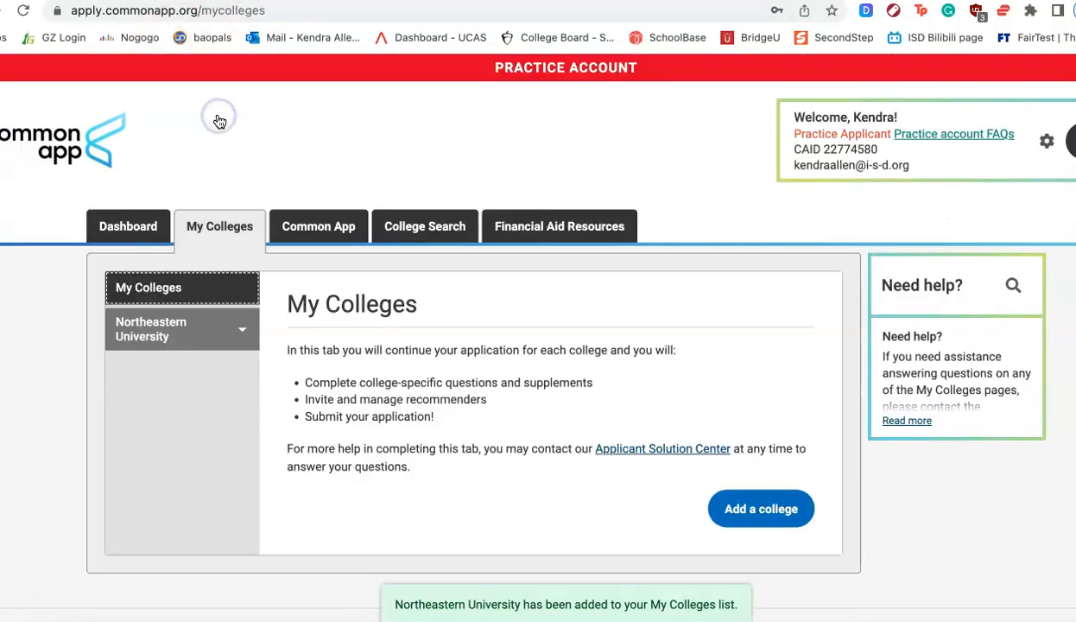
left_click(179, 324)
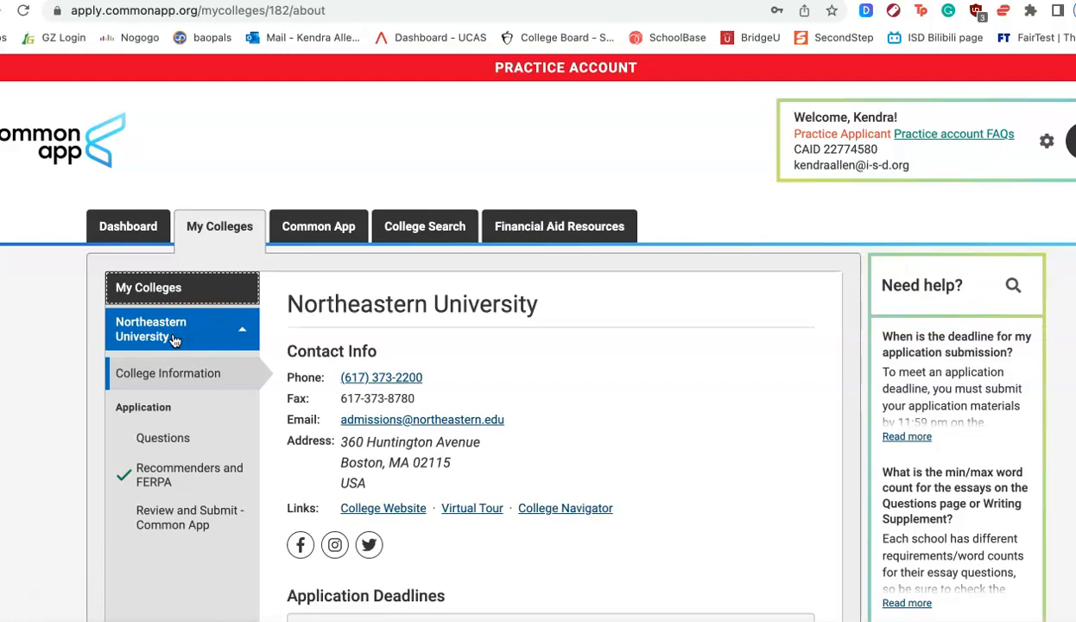
left_click(173, 468)
scroll(178, 468, "down", 10)
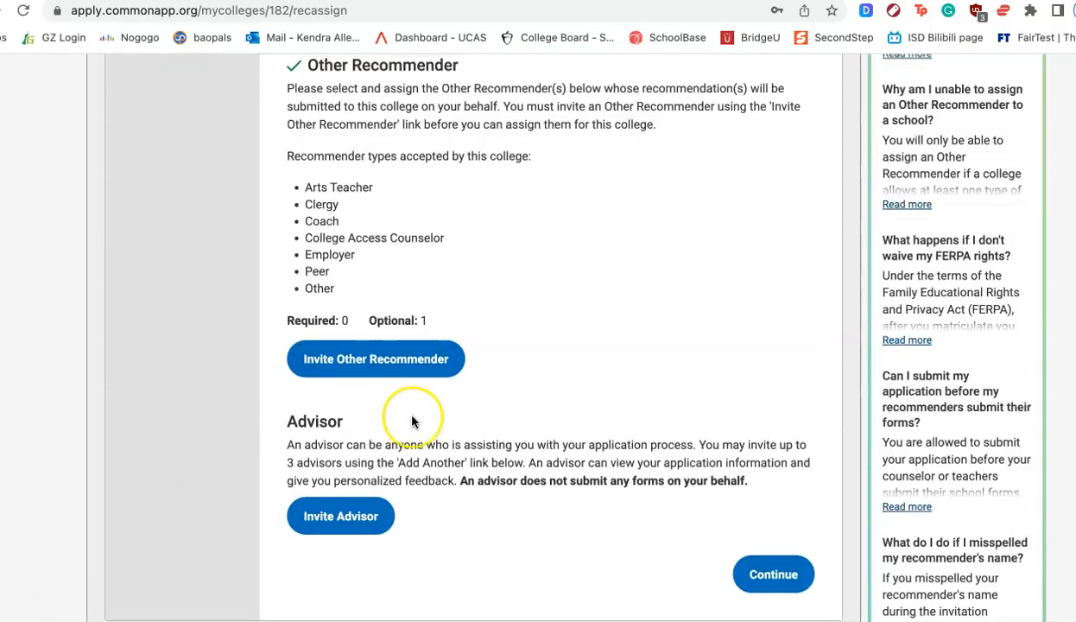
scroll(412, 421, "up", 5)
scroll(412, 422, "up", 5)
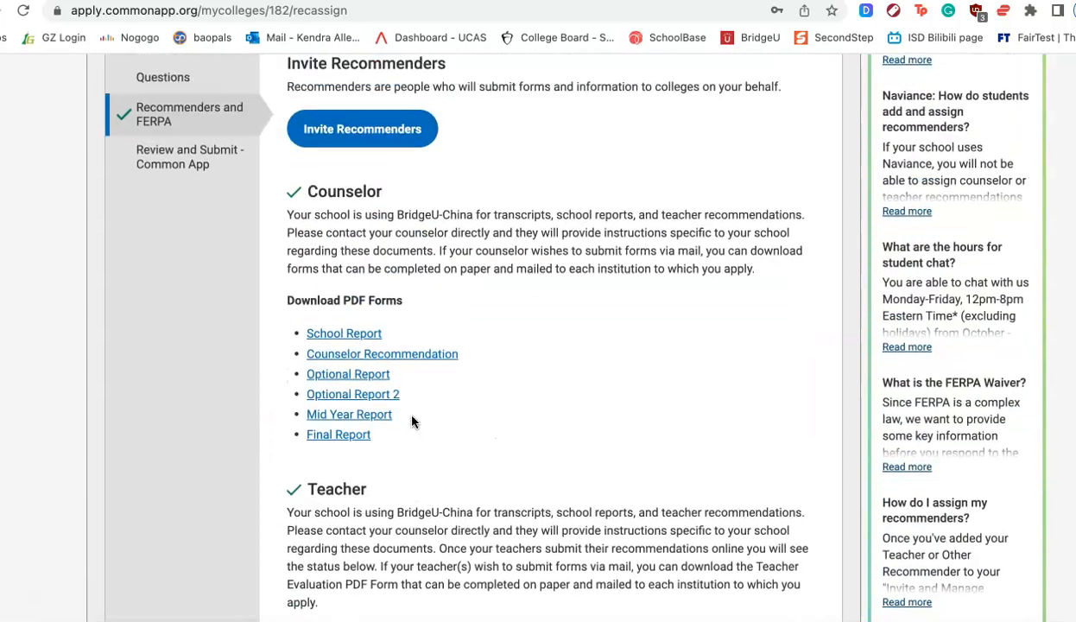
scroll(412, 421, "up", 1)
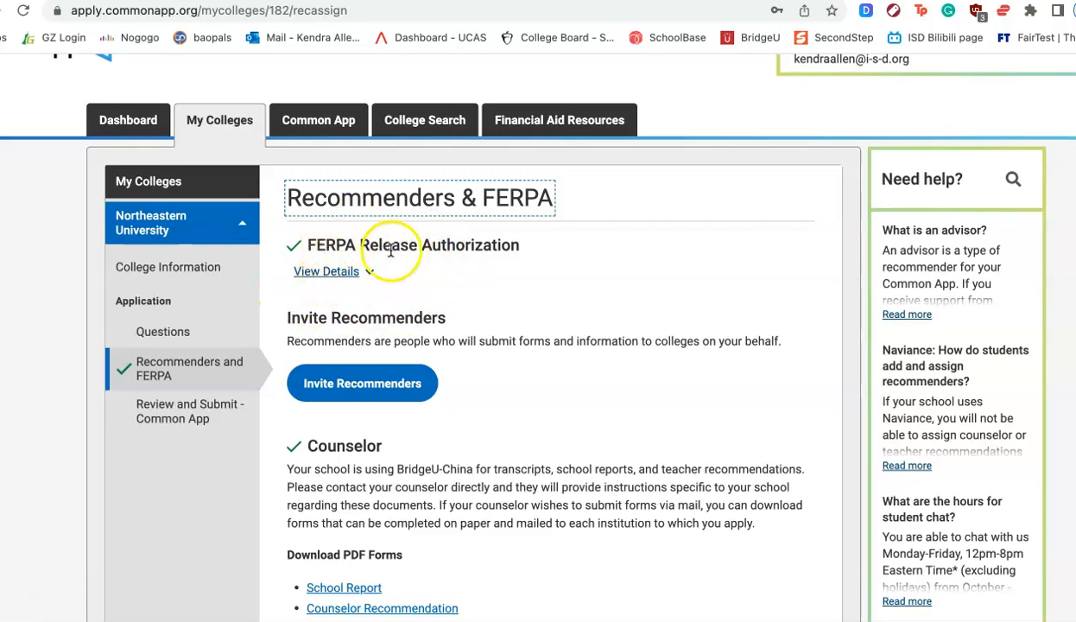
- Open the FERPA release authorization and read through its instructions, acknowledging the explanation and continuing
left_click(357, 273)
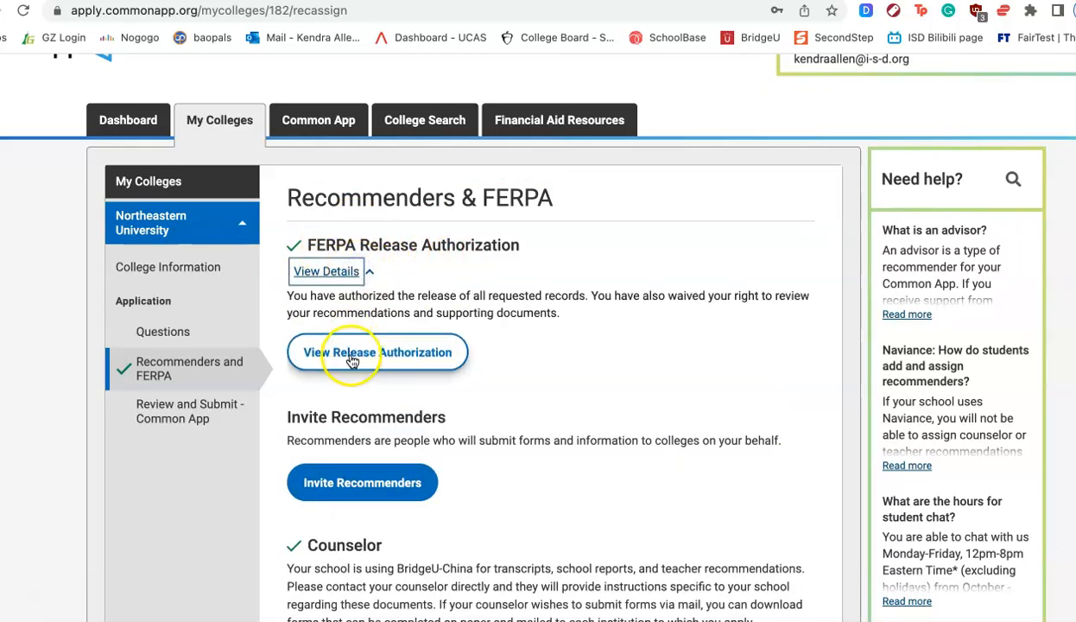
left_click(353, 361)
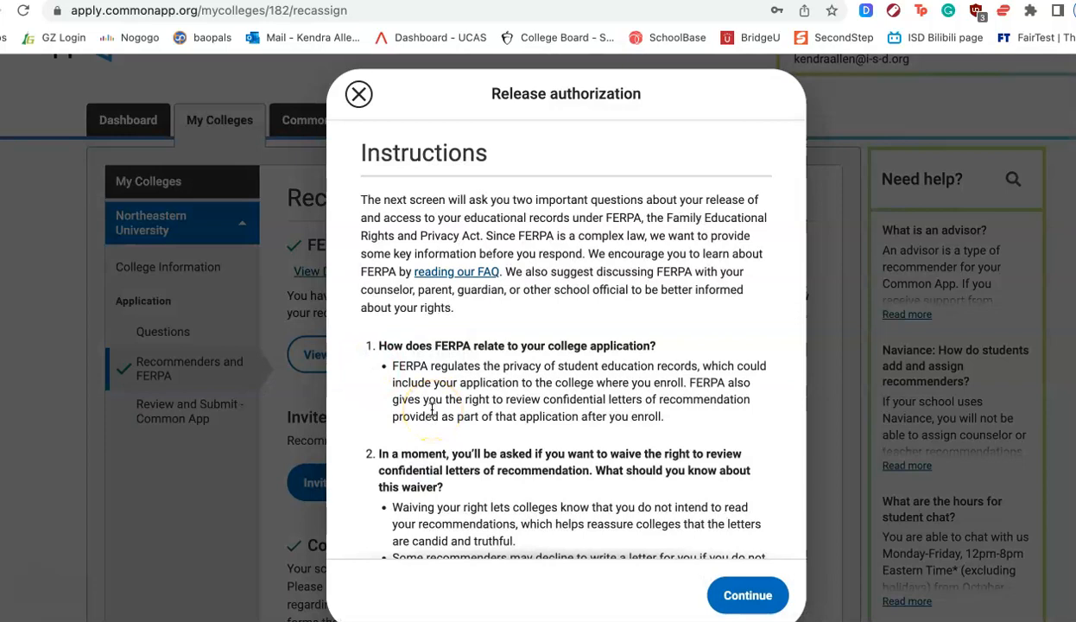
scroll(432, 408, "down", 2)
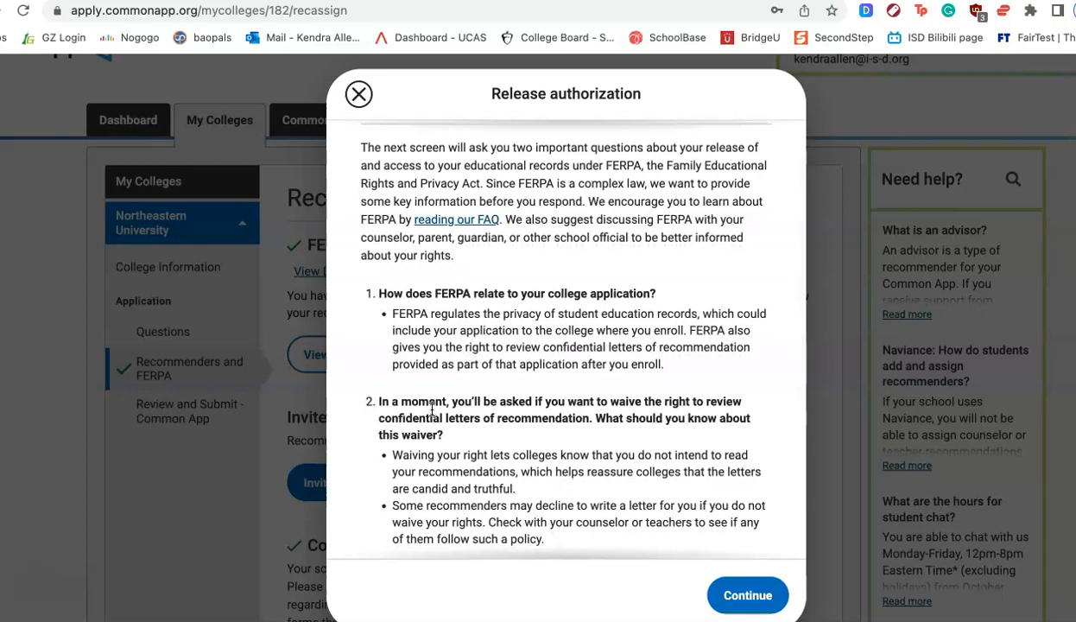
scroll(432, 408, "down", 1)
scroll(432, 409, "down", 4)
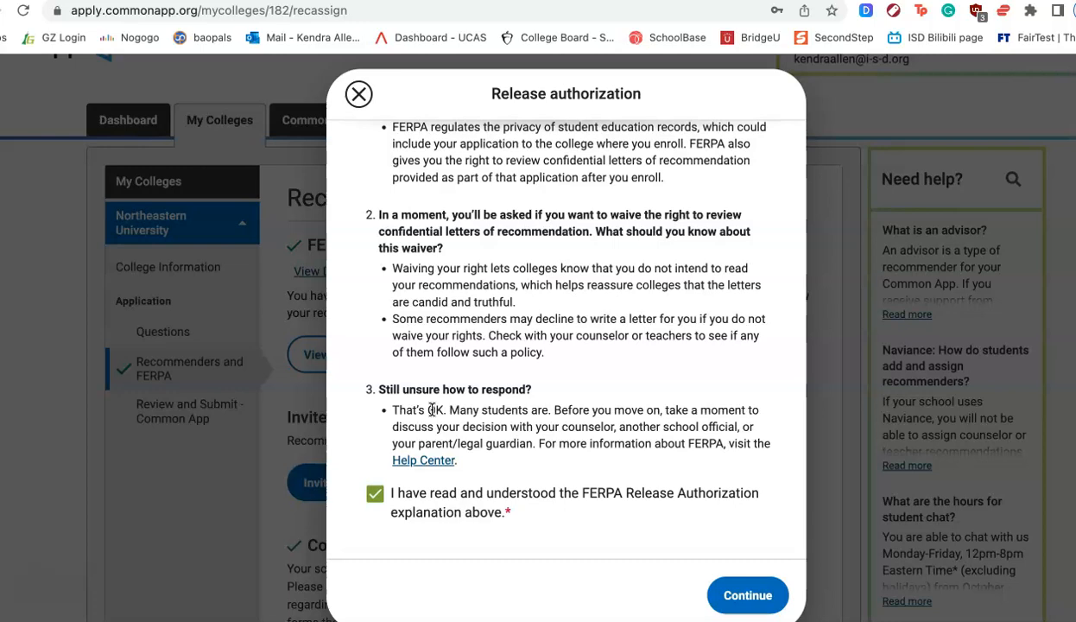
left_click(446, 296)
scroll(446, 296, "down", 1)
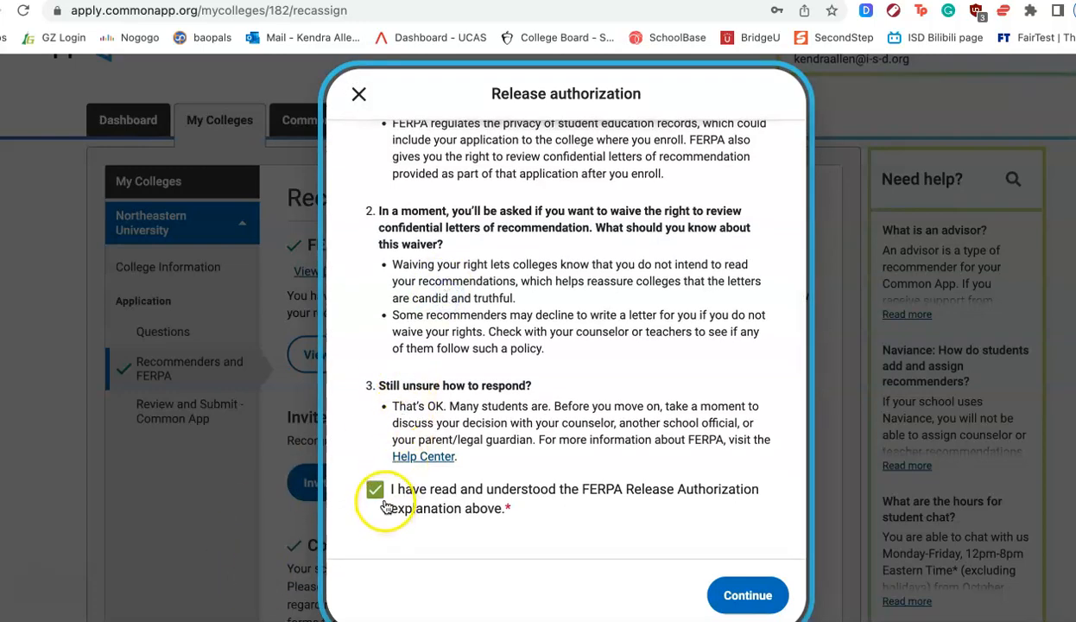
left_click(748, 594)
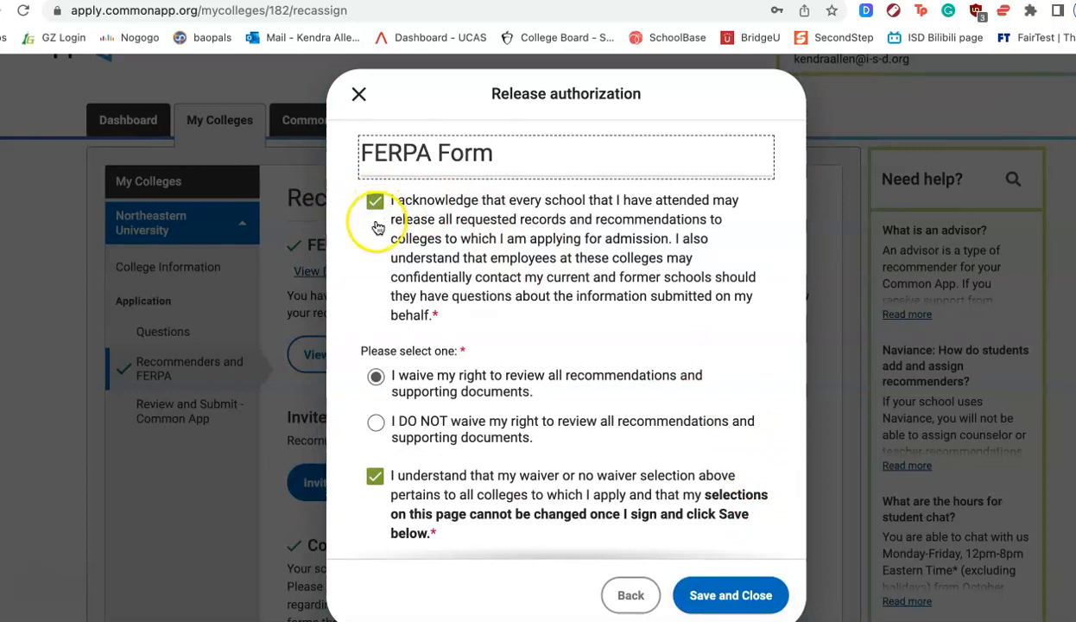
- Select the waiver option, pick the signature date from the calendar, and save the FERPA form
scroll(377, 227, "down", 3)
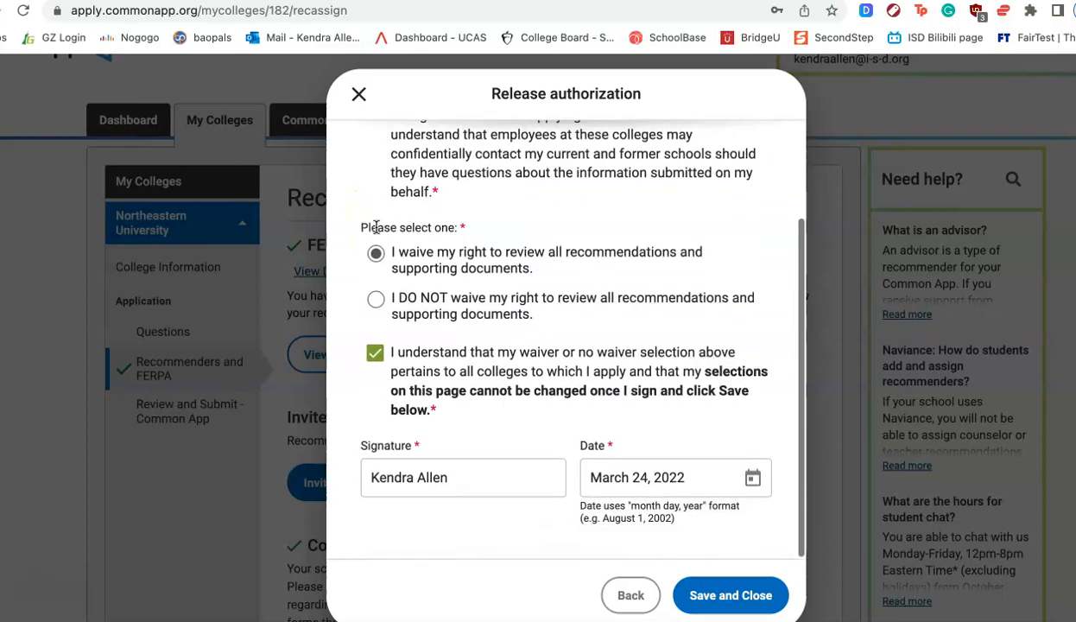
left_click(376, 255)
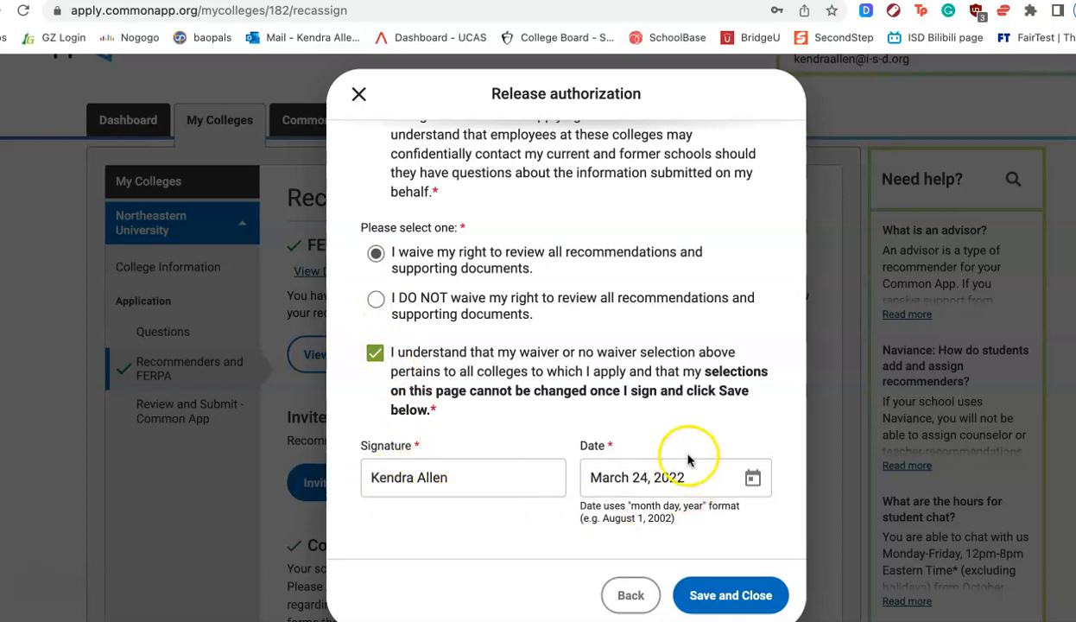
left_click(730, 596)
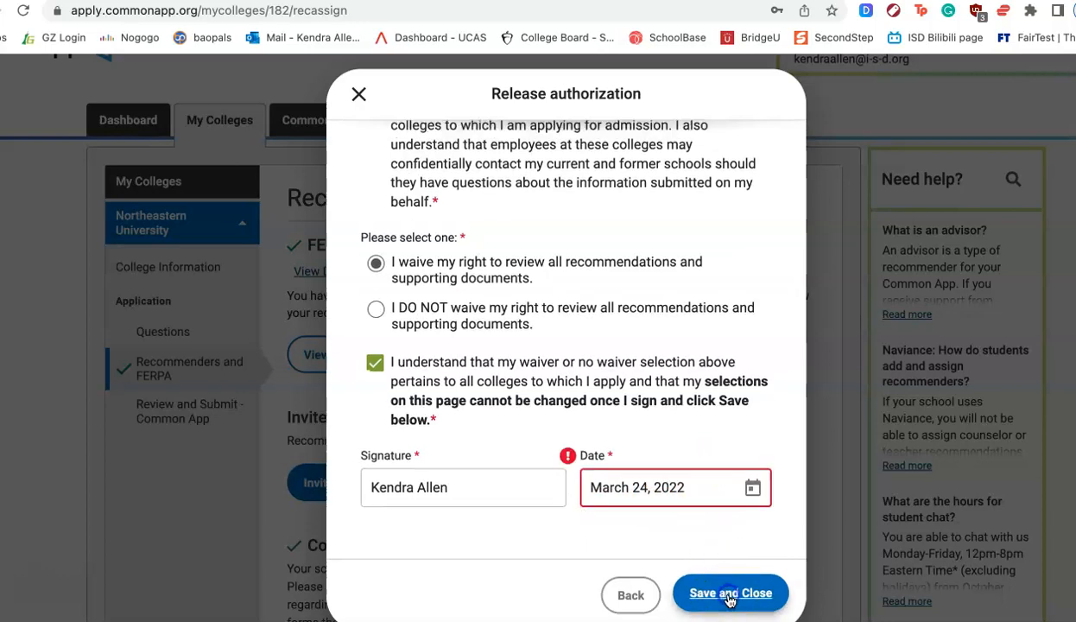
left_click(752, 487)
left_click(777, 343)
left_click(722, 594)
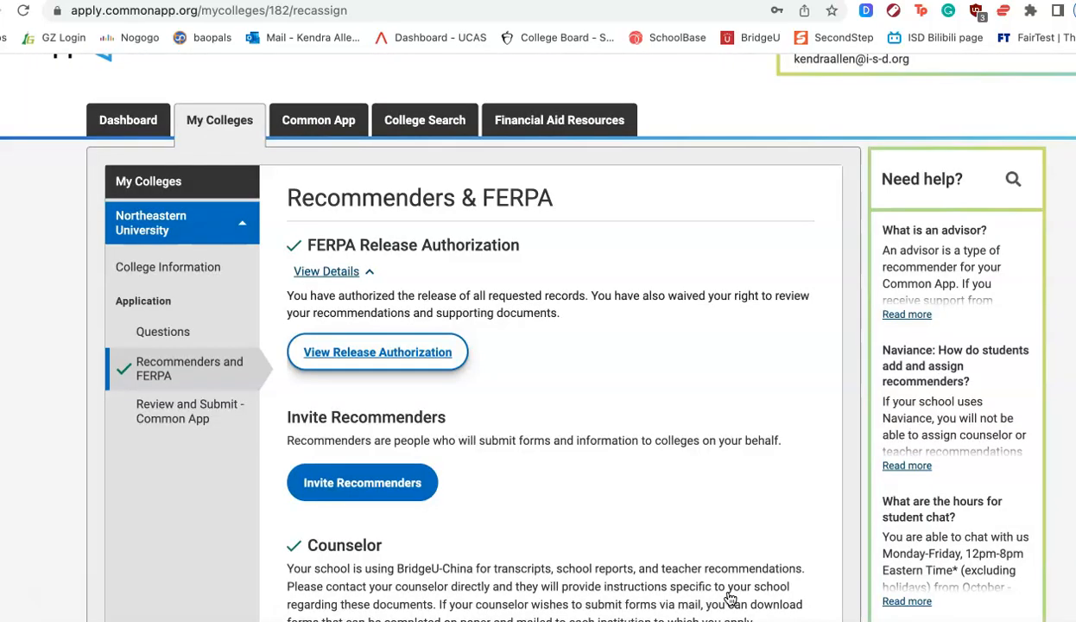
- Scroll through the counselor and teacher recommendation sections of the page
scroll(730, 598, "down", 5)
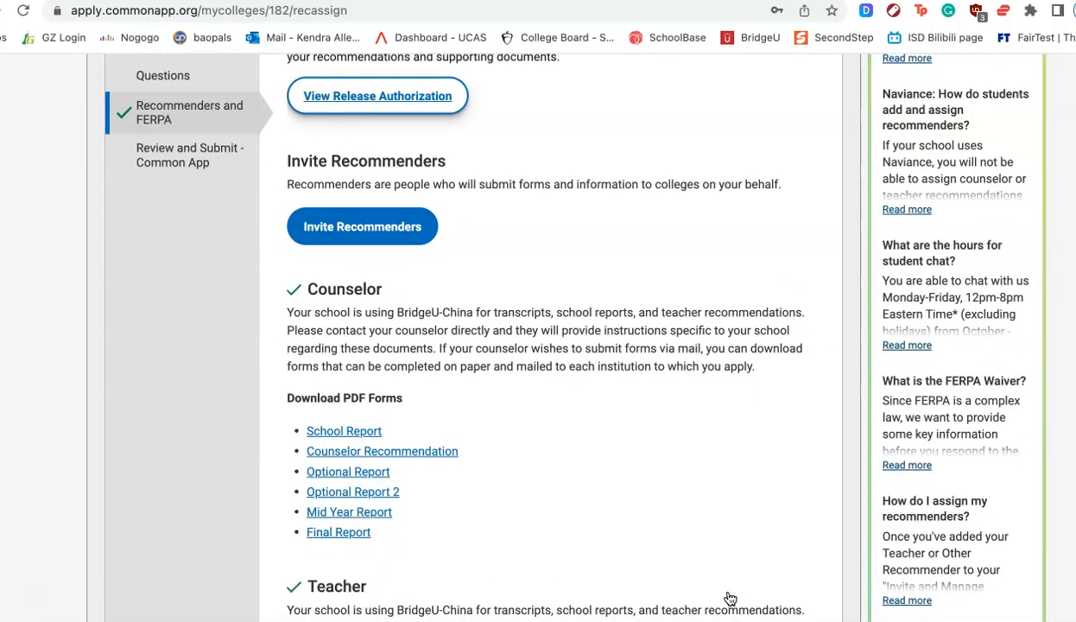
scroll(730, 597, "down", 2)
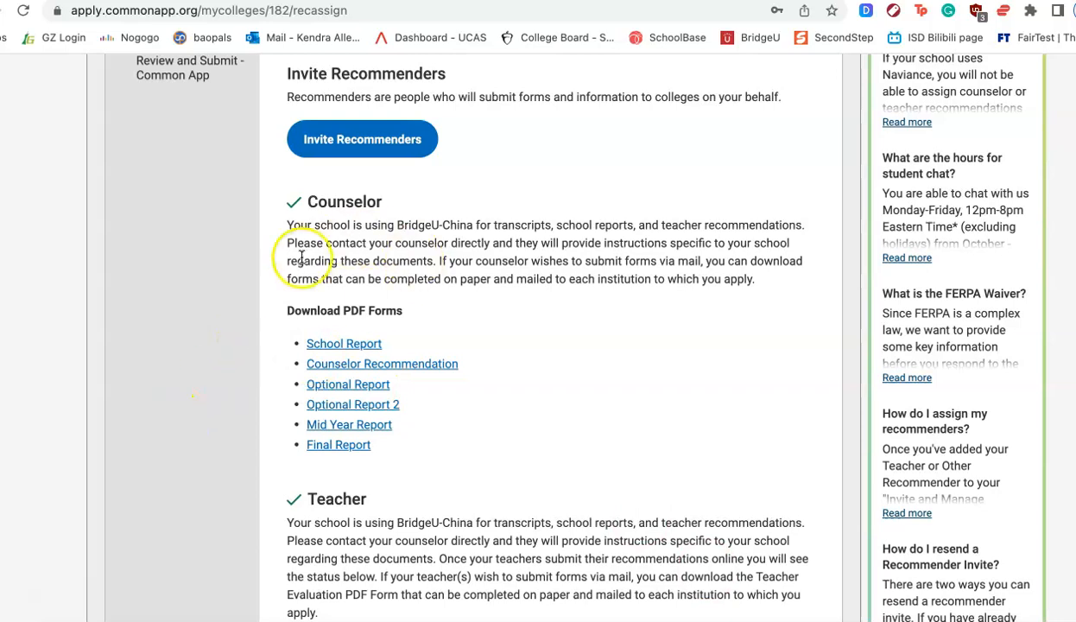
scroll(501, 436, "up", 5)
scroll(501, 437, "up", 3)
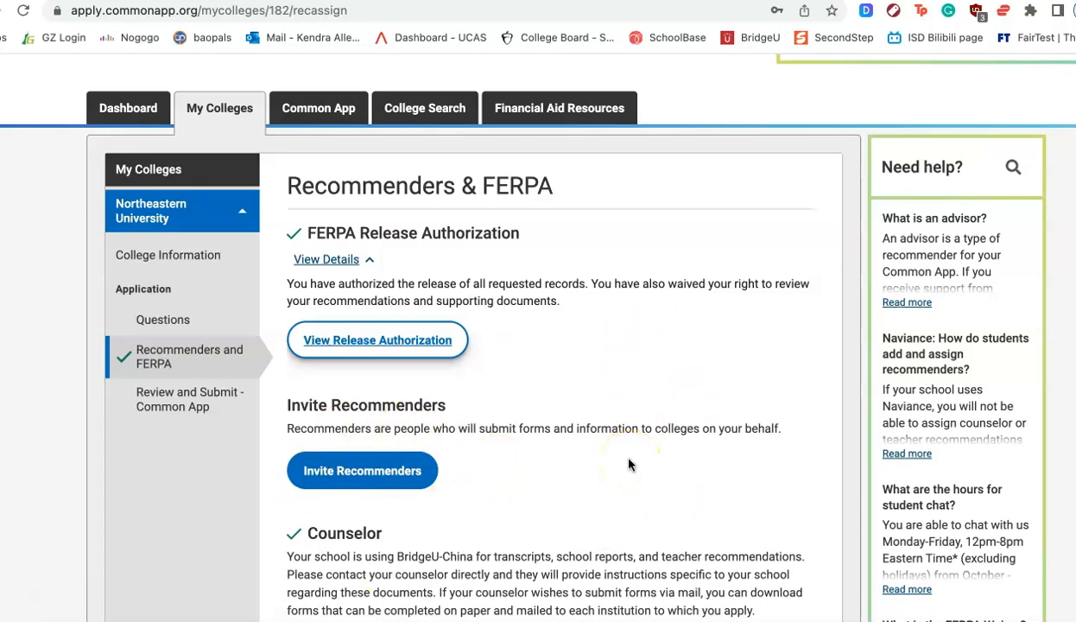
- Switch to the Common App application and review the Family section's household questions
left_click(316, 110)
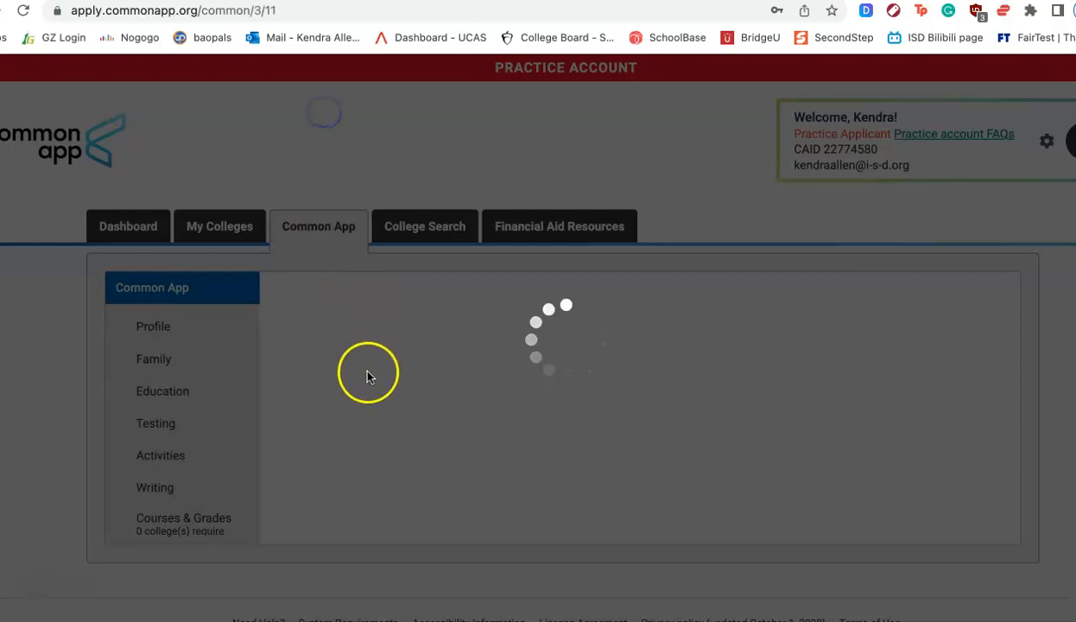
scroll(377, 475, "down", 5)
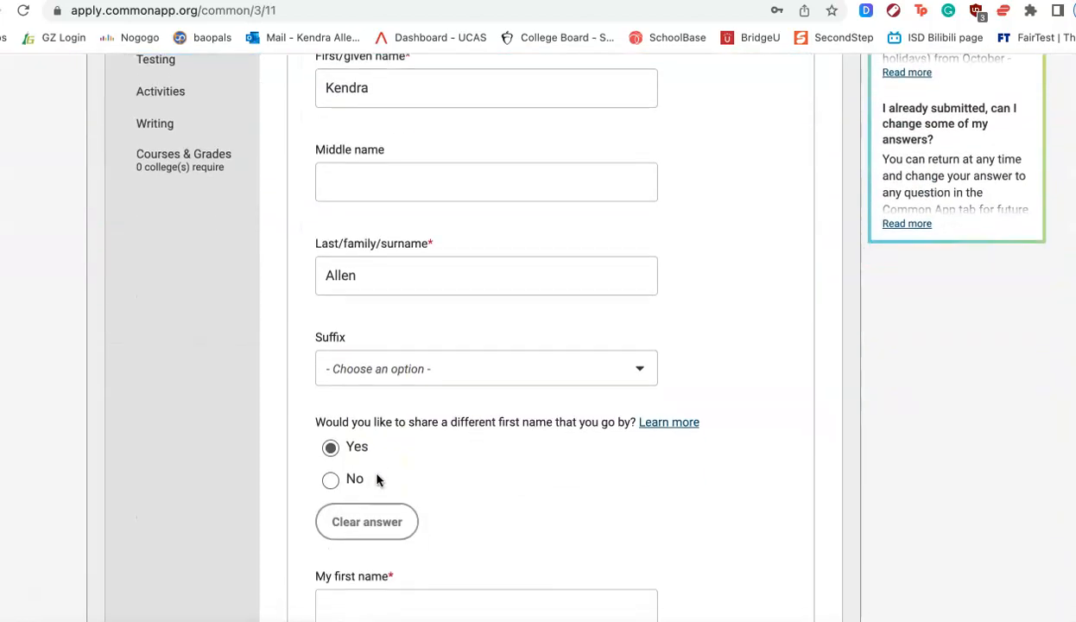
scroll(377, 479, "up", 5)
left_click(228, 163)
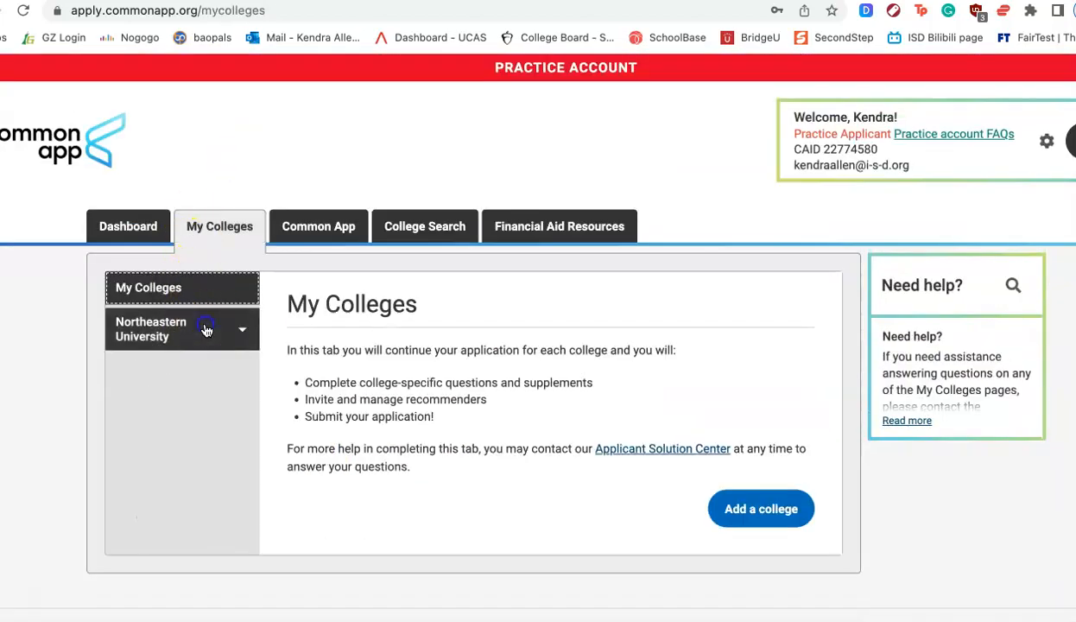
left_click(205, 330)
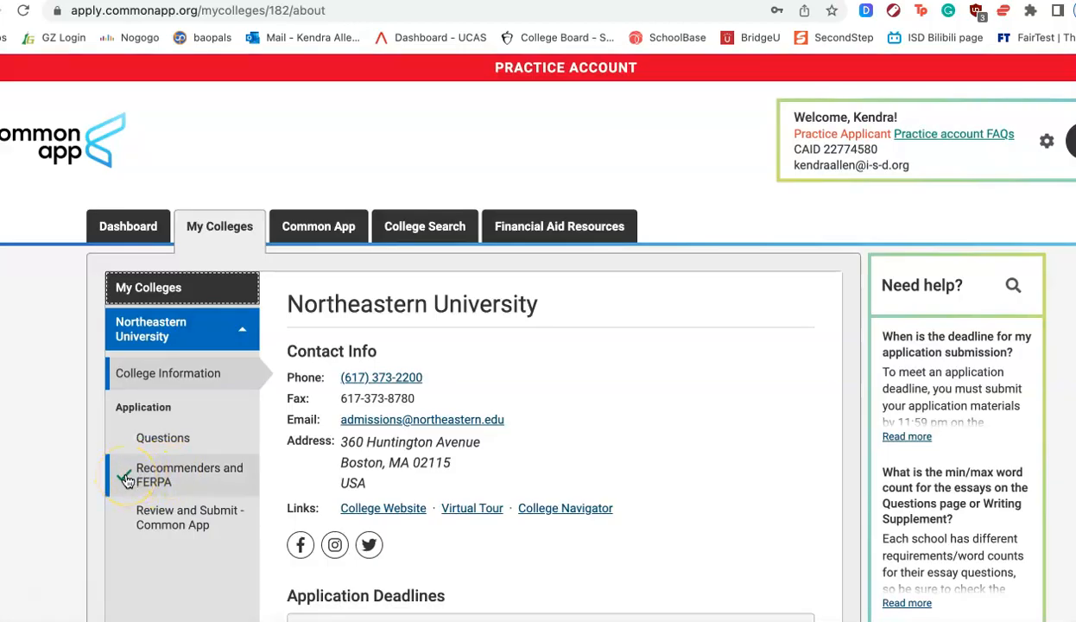
left_click(316, 224)
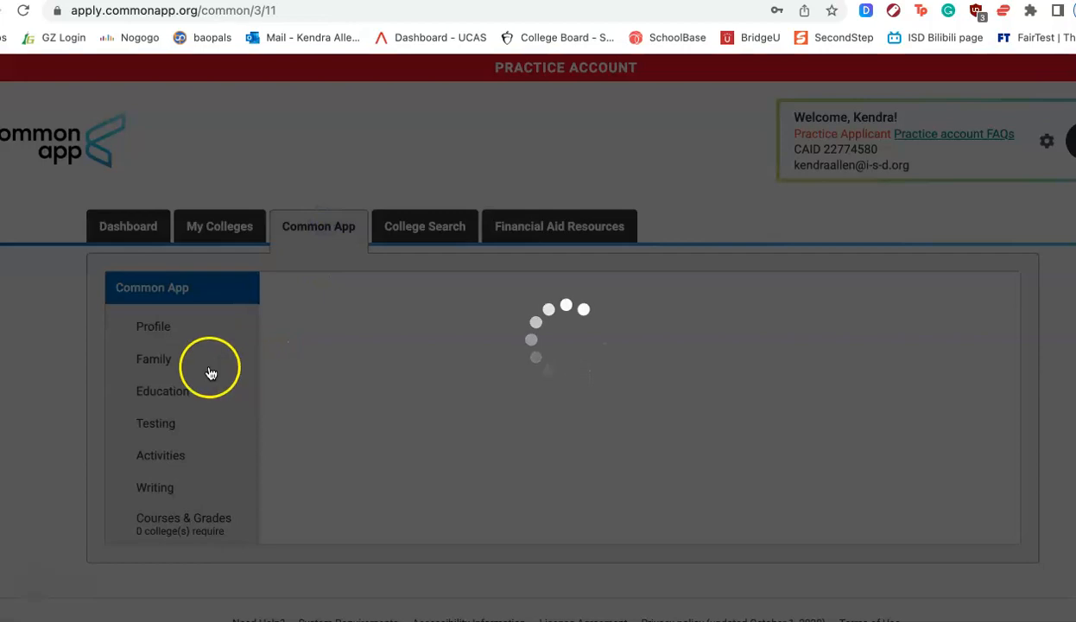
left_click(154, 360)
left_click(443, 319)
scroll(328, 461, "down", 3)
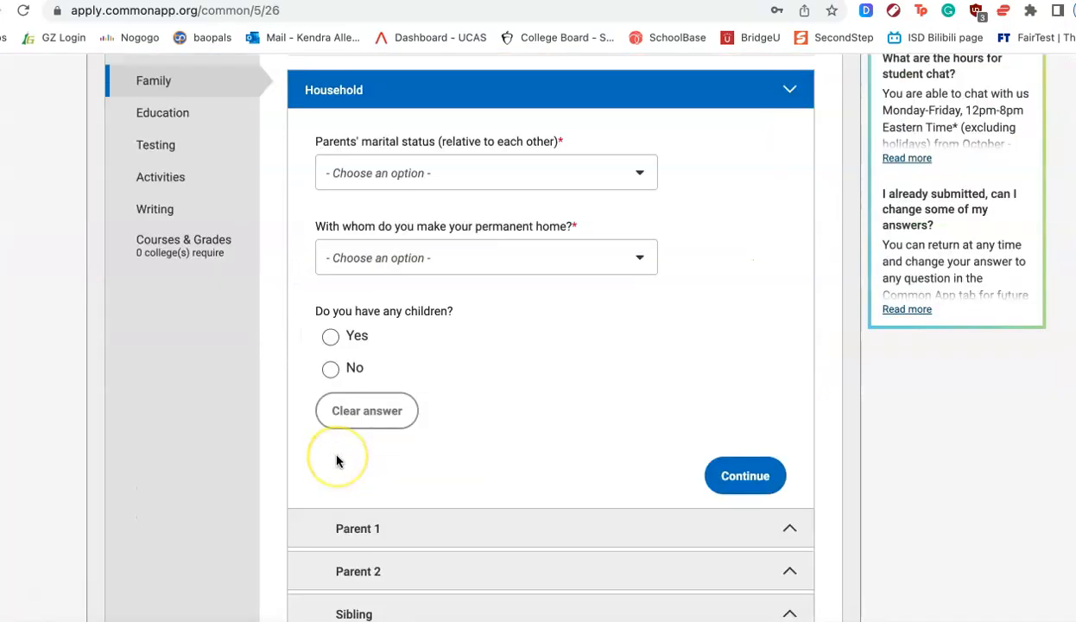
scroll(337, 461, "down", 3)
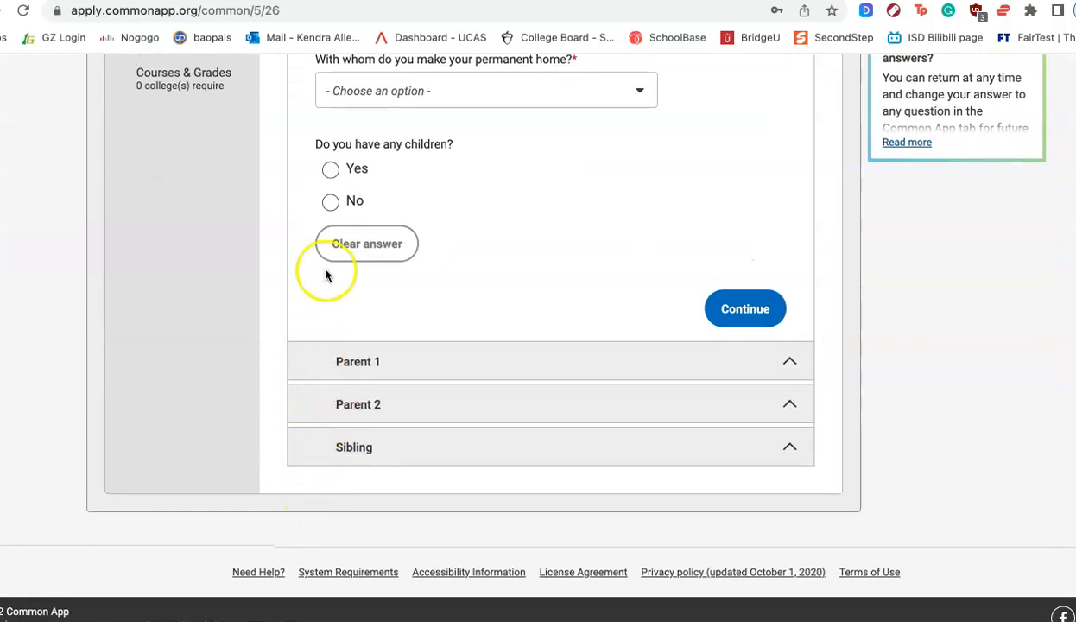
scroll(325, 275, "up", 5)
- Open the Profile section and scroll through its personal information fields
left_click(172, 185)
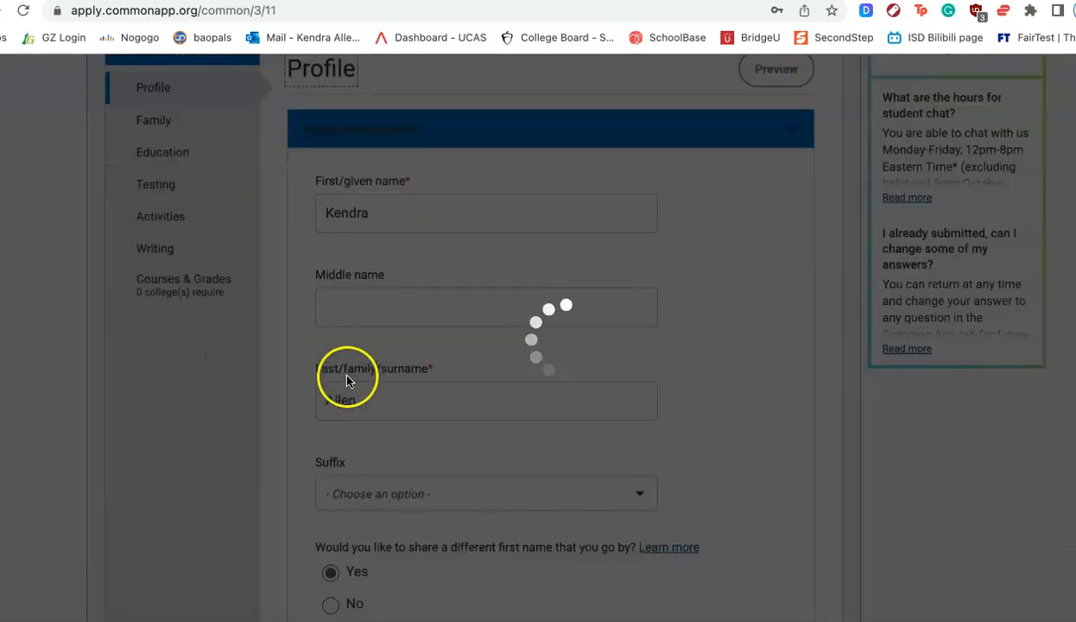
scroll(377, 400, "down", 12)
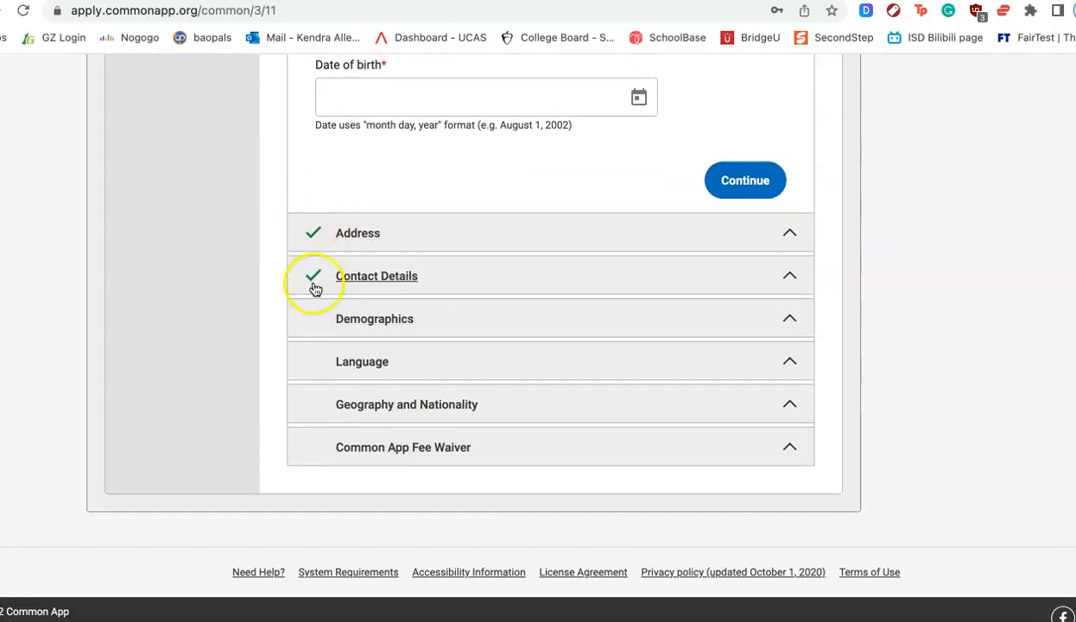
scroll(328, 413, "up", 2)
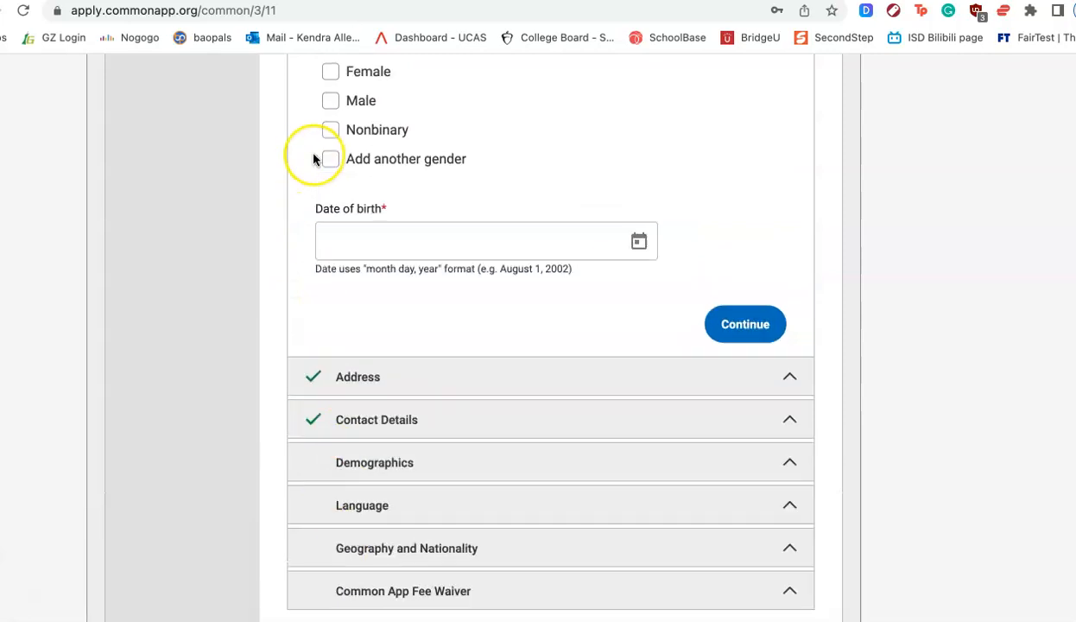
scroll(314, 159, "up", 15)
left_click(109, 193)
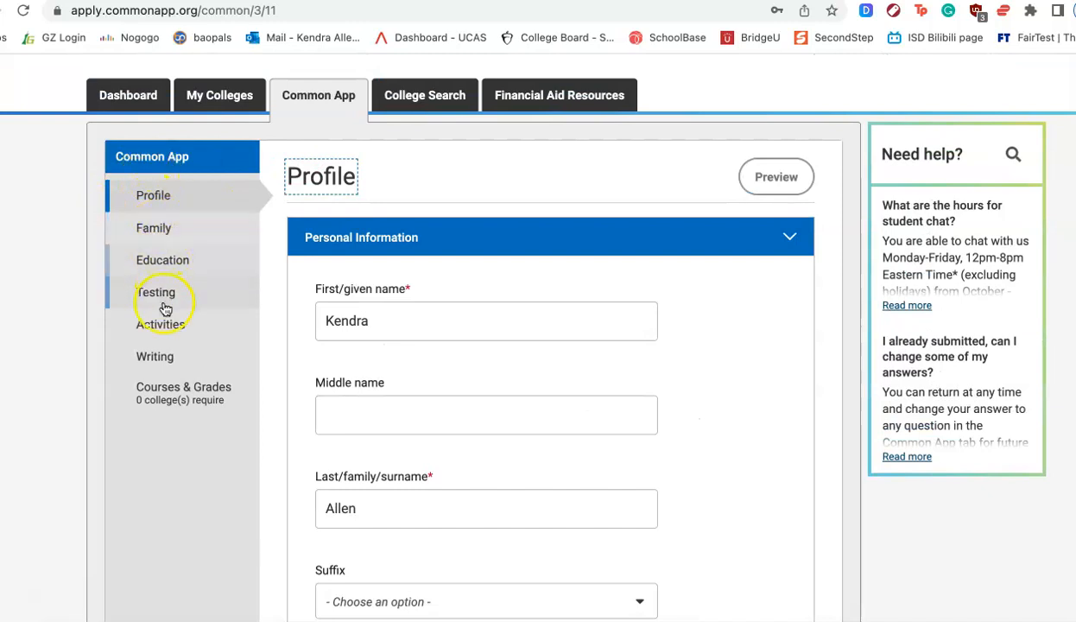
- Open Northeastern University's Questions page under My Colleges and review its general questions
left_click(220, 95)
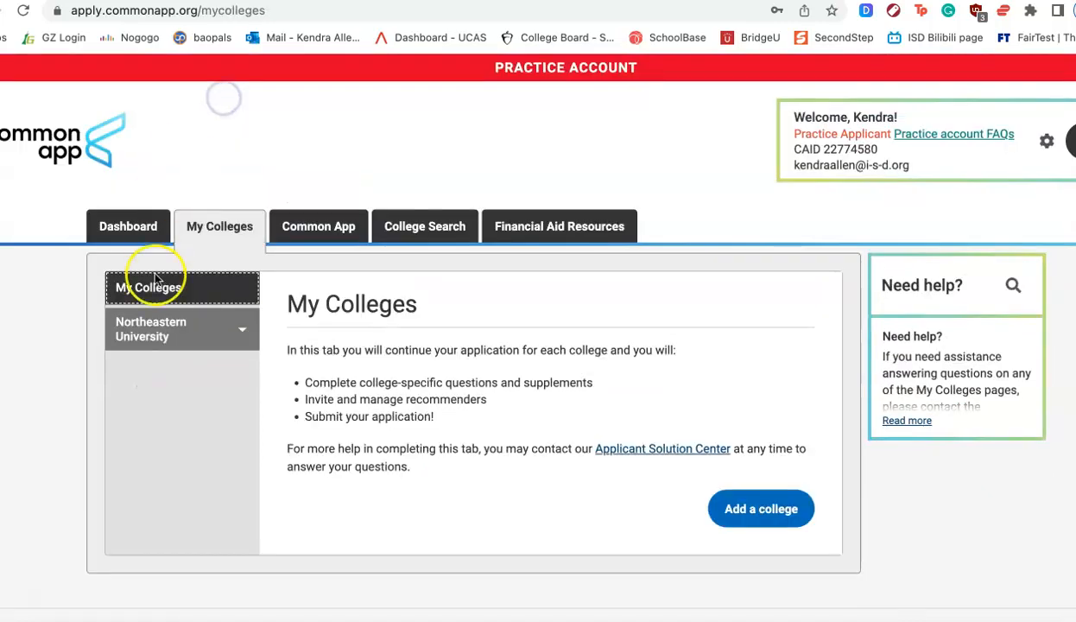
left_click(177, 333)
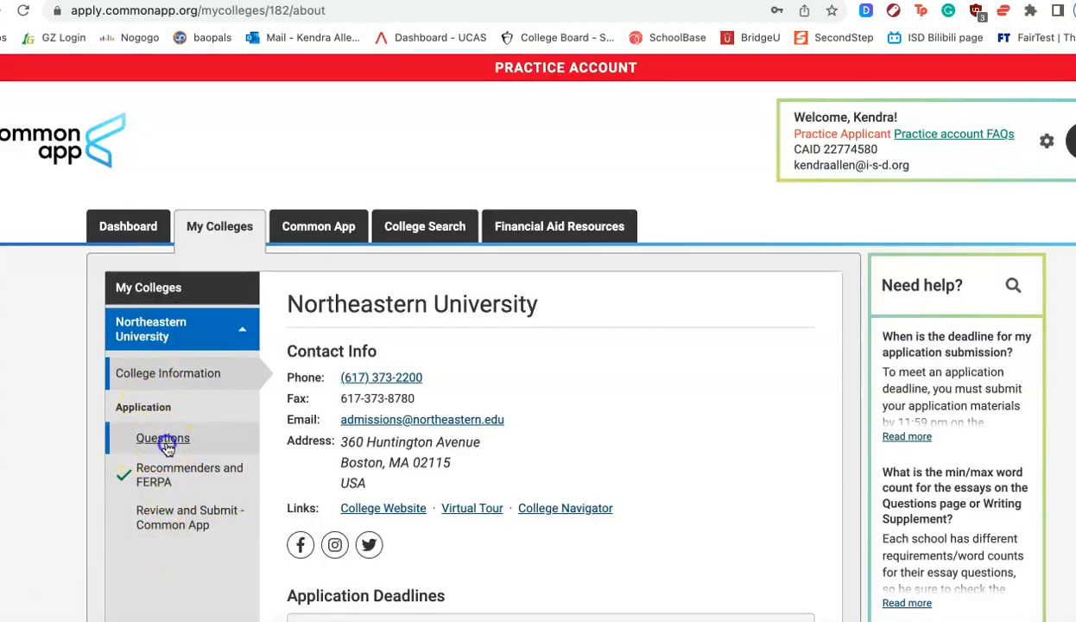
left_click(164, 441)
left_click(123, 345)
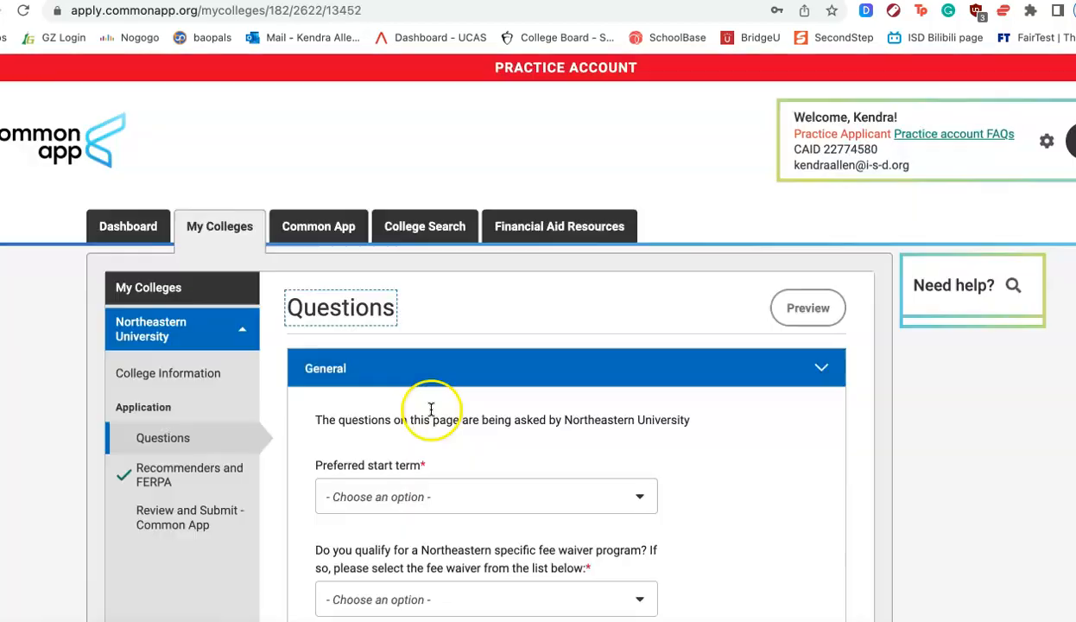
scroll(406, 518, "down", 12)
scroll(407, 544, "down", 3)
scroll(407, 544, "up", 15)
left_click(808, 382)
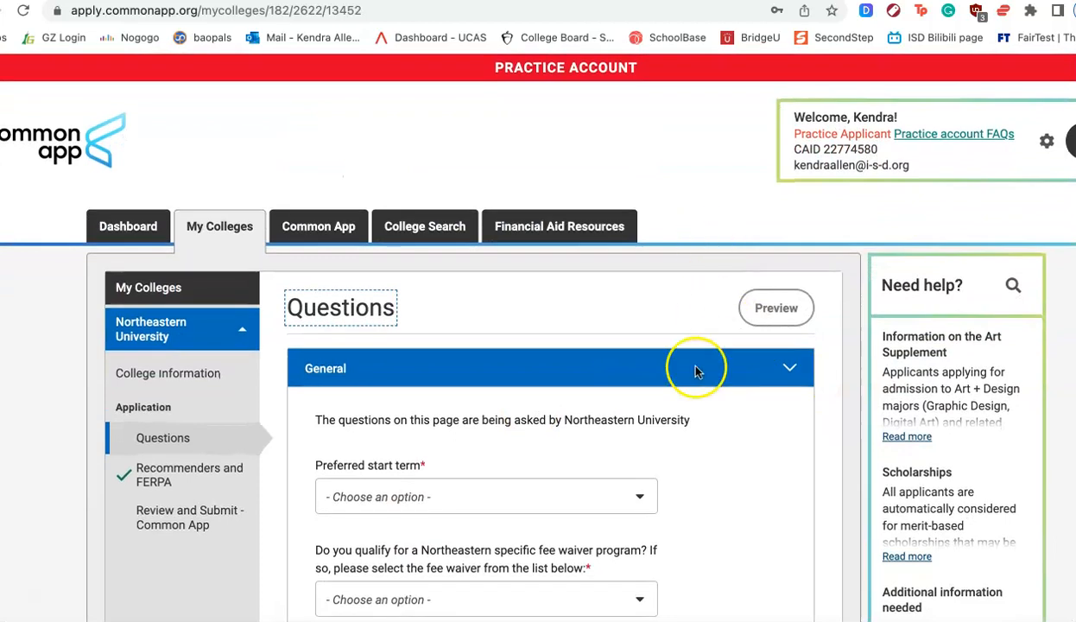